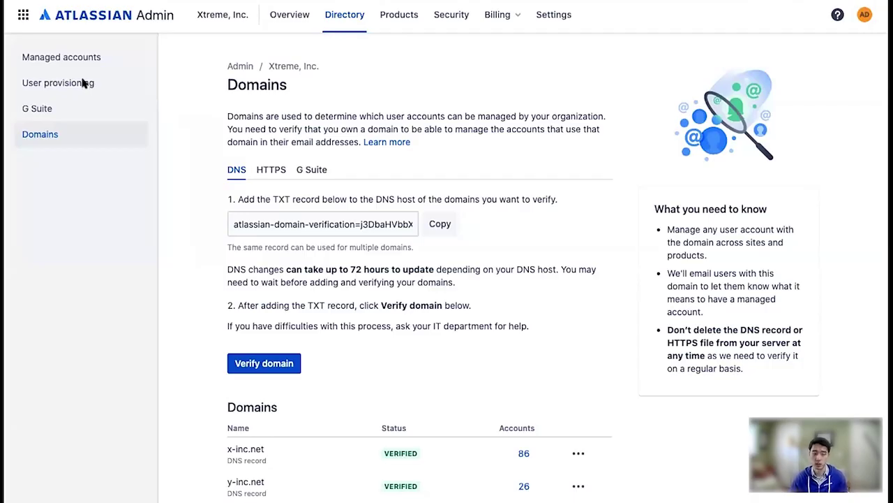
# Create a provisioning directory named 'Okta Userse' and copy its base URL and API key
pyautogui.click(86, 84)
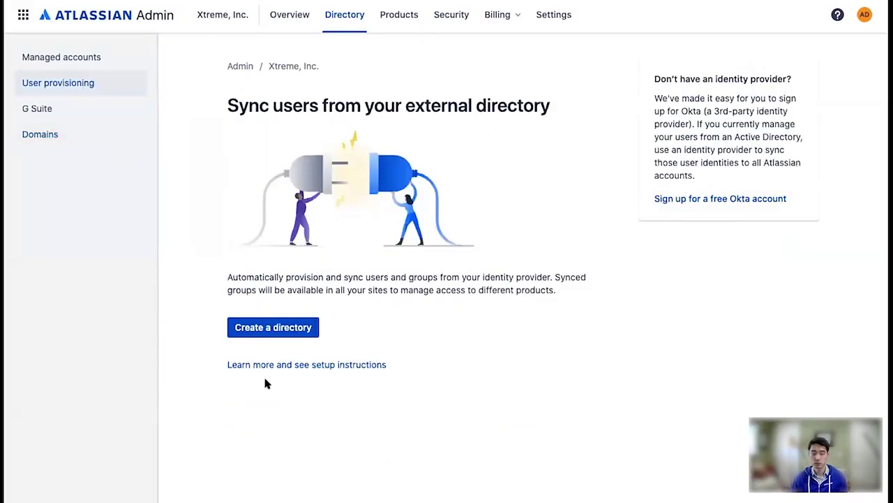
pyautogui.click(291, 334)
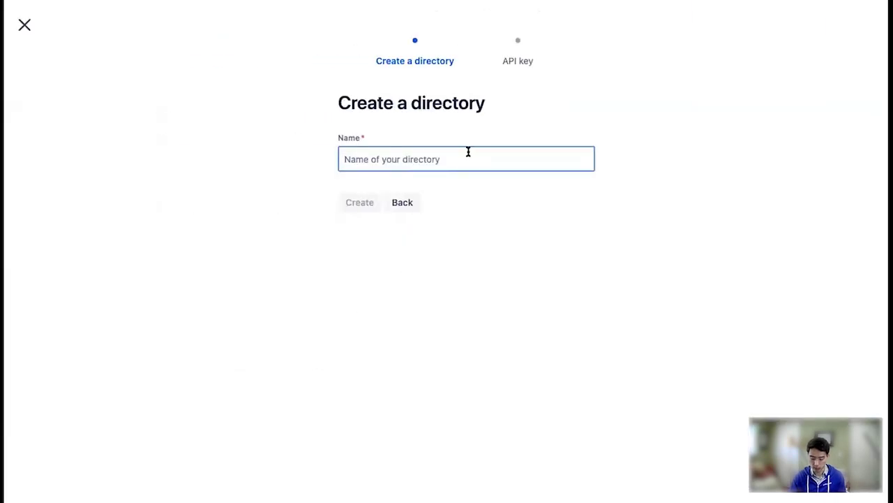
pyautogui.write('Okta')
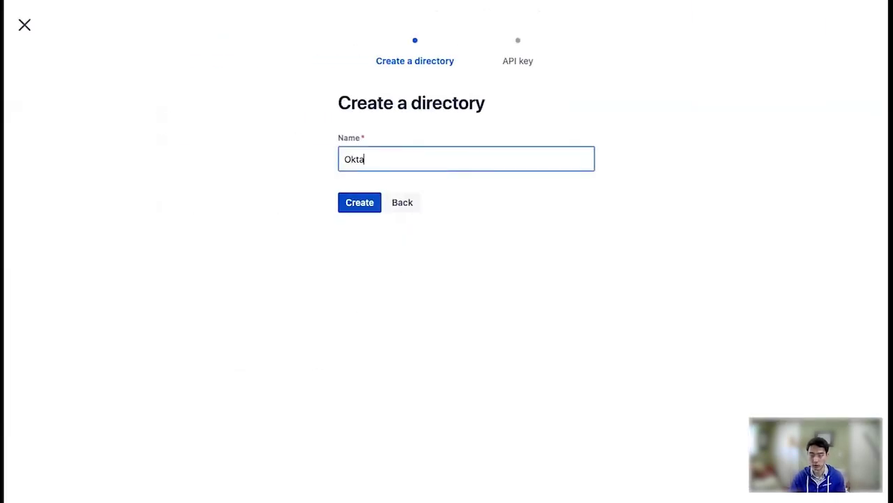
pyautogui.write(' Userse')
pyautogui.press('Return')
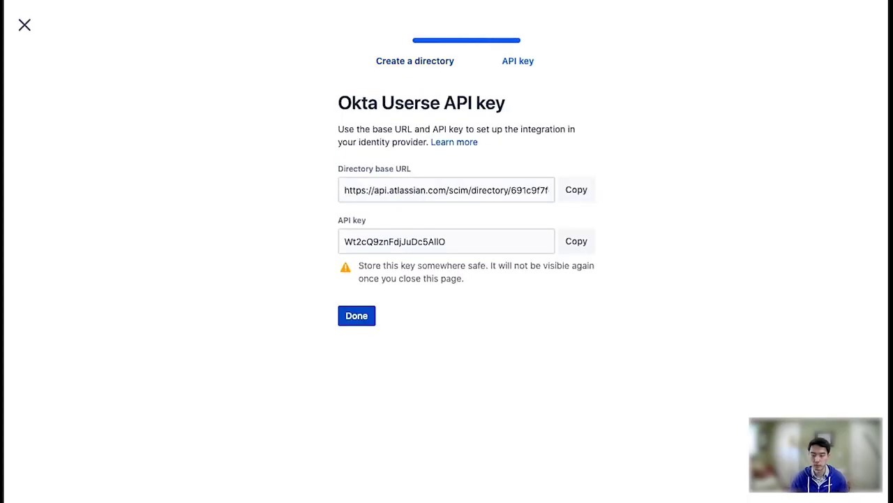
pyautogui.click(574, 194)
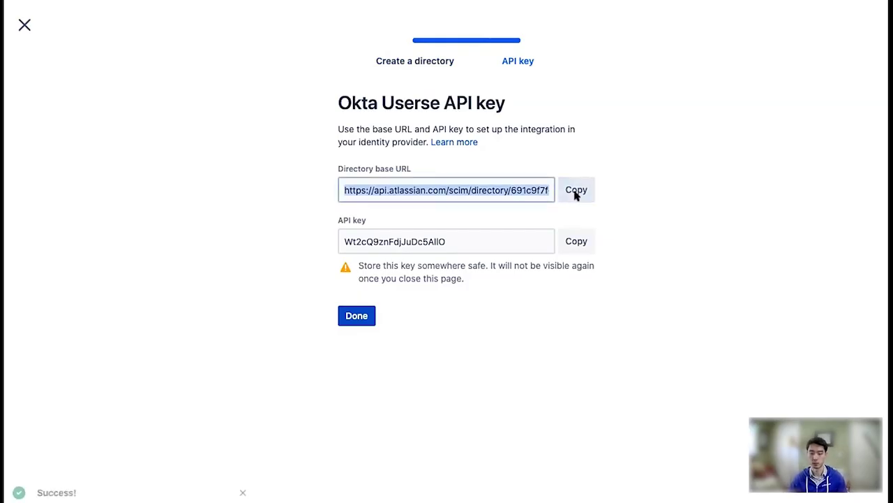
pyautogui.click(578, 250)
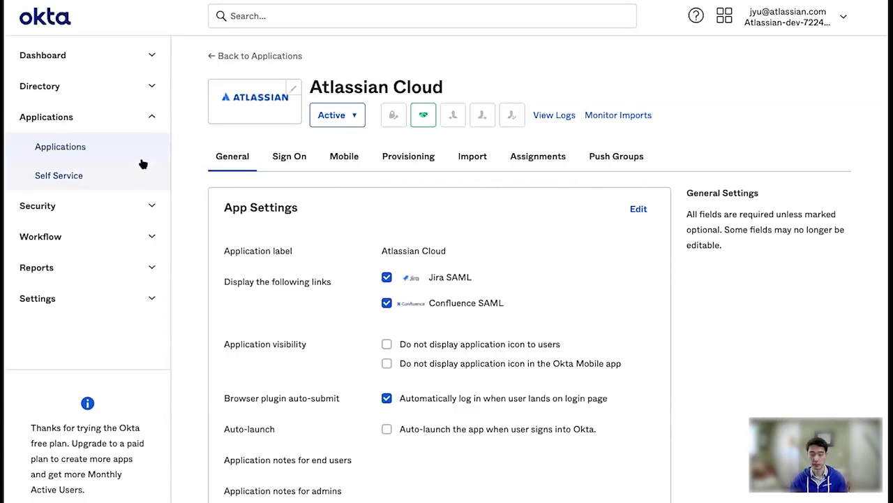
# Enable API integration in the Atlassian Cloud app's Provisioning settings
pyautogui.click(409, 158)
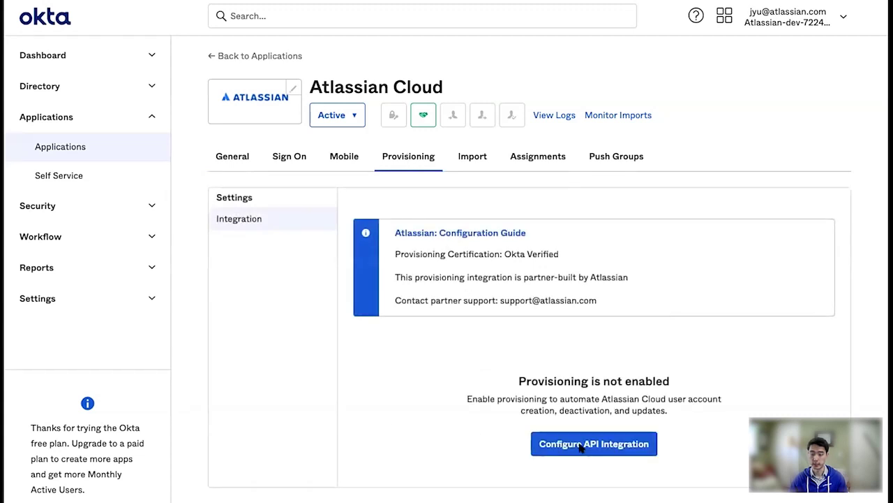
pyautogui.click(604, 451)
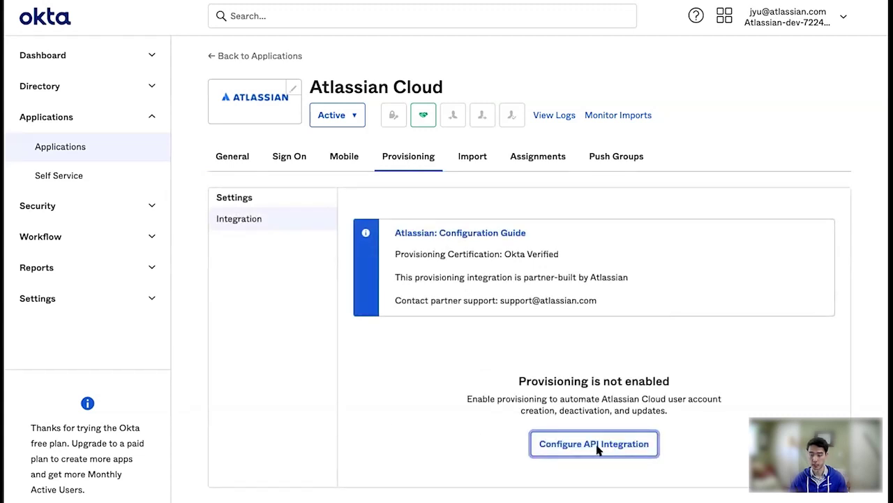
pyautogui.click(420, 366)
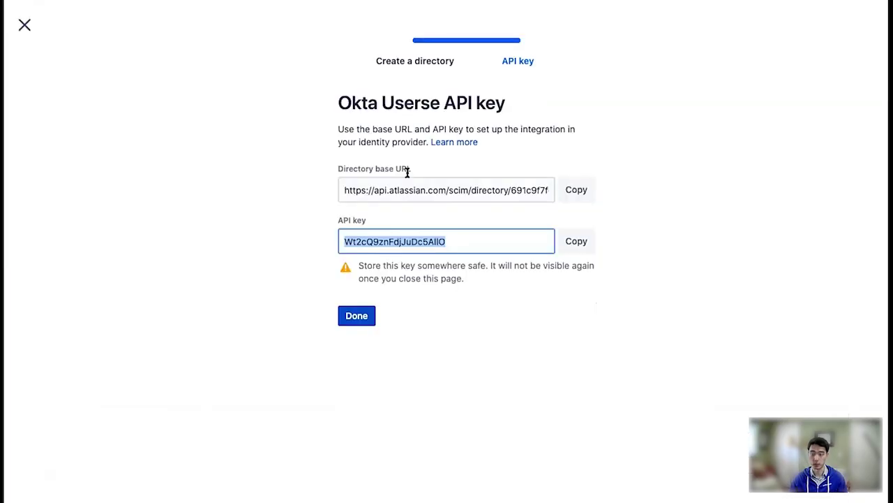
# Paste the Atlassian directory base URL into Base URL and the API key into API Token
pyautogui.click(580, 191)
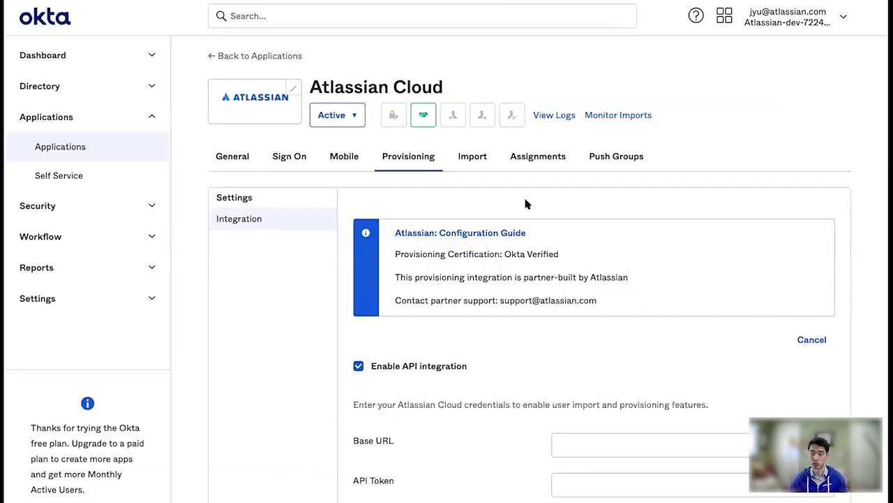
pyautogui.click(604, 445)
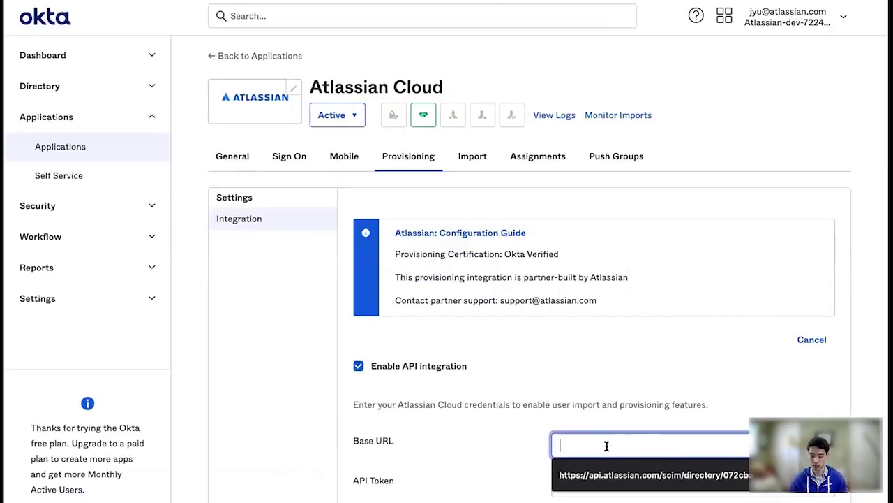
pyautogui.write('v')
pyautogui.press('BackSpace')
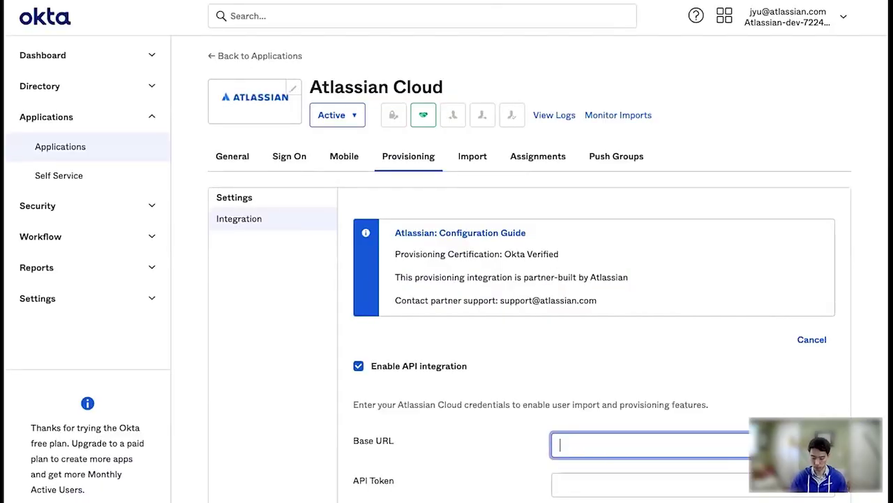
pyautogui.hotkey('ctrl', 'v')
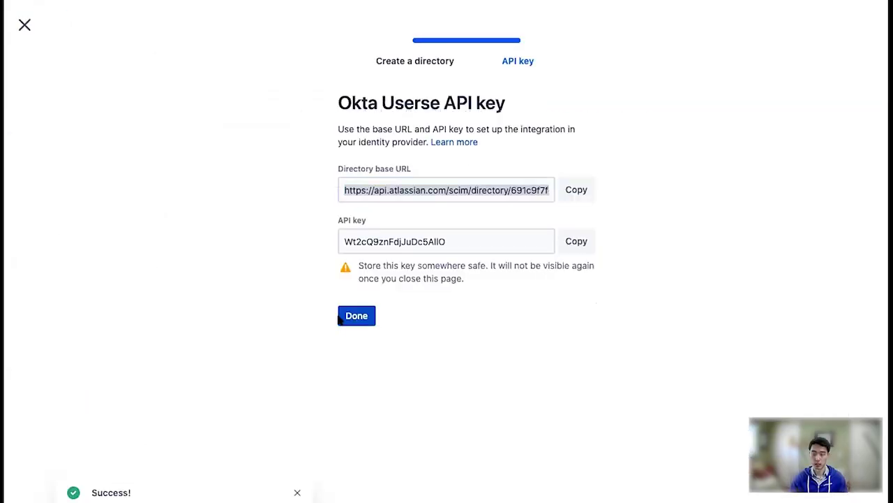
pyautogui.click(575, 251)
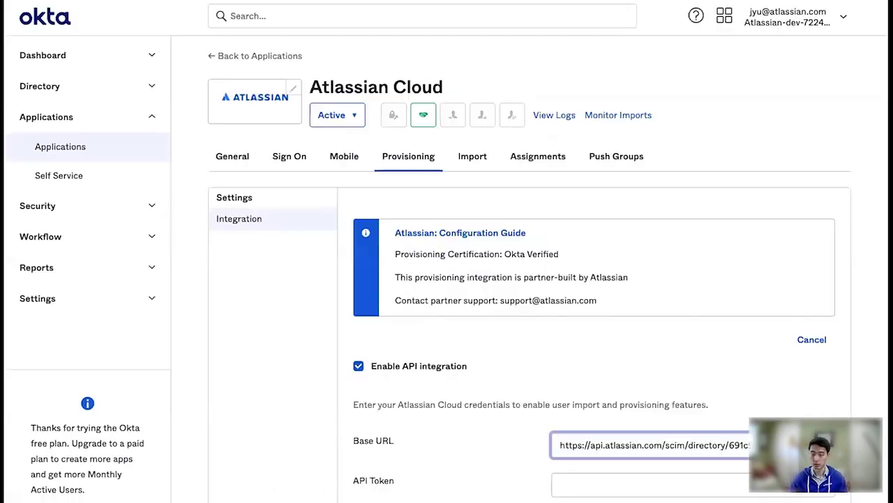
pyautogui.click(579, 483)
pyautogui.hotkey('ctrl', 'v')
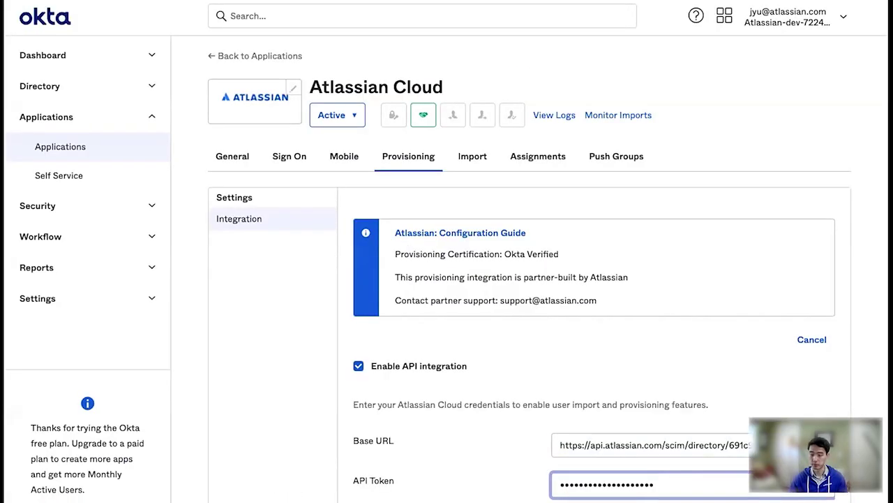
# Test the Atlassian Cloud credentials and save the API integration
pyautogui.press('Return')
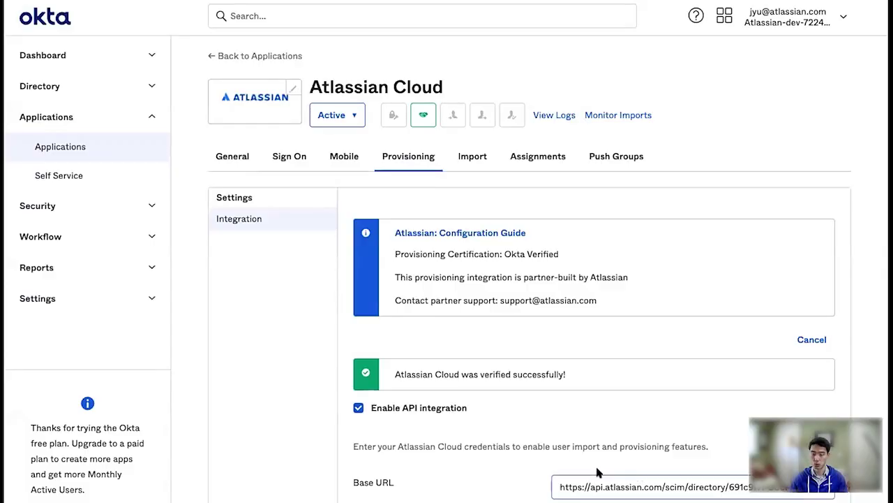
pyautogui.scroll(-2, 551, 413)
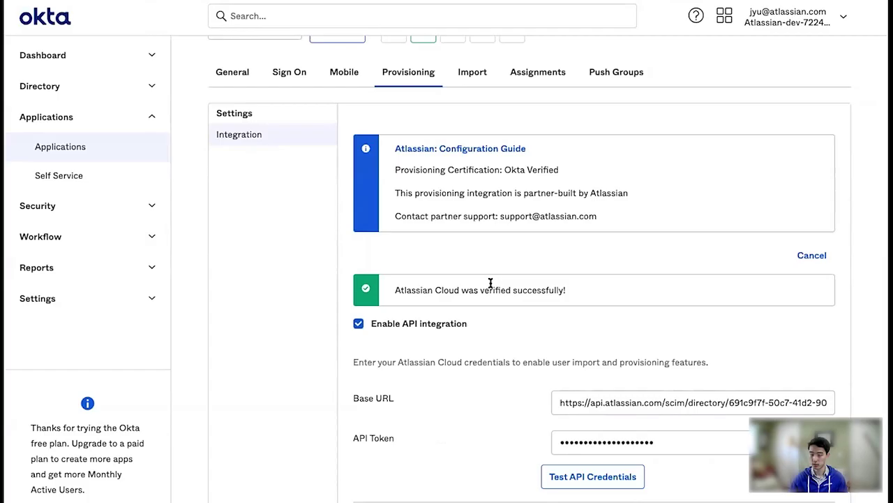
pyautogui.press('Return')
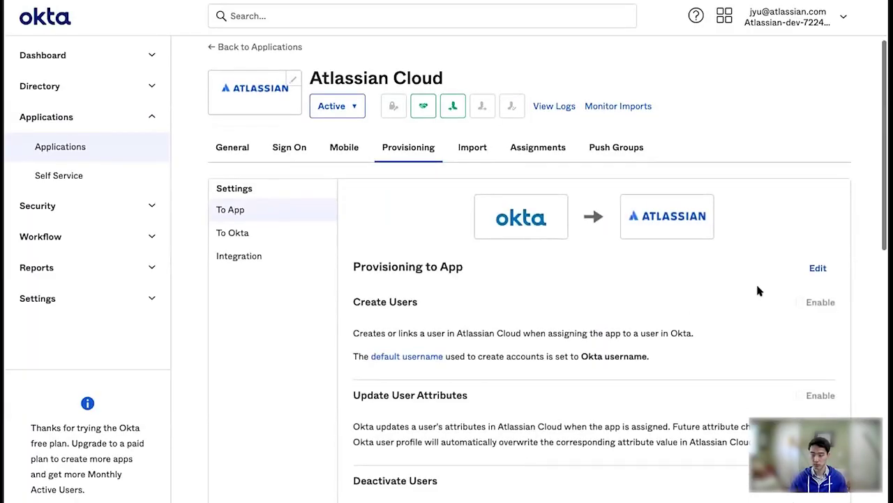
# Enable Create Users and Update User Attributes under Provisioning to App and save
pyautogui.click(824, 269)
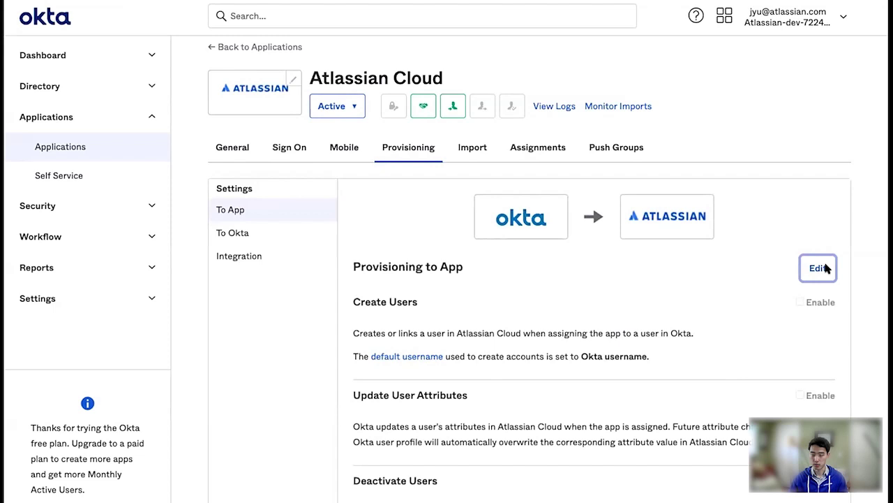
pyautogui.scroll(-1, 672, 335)
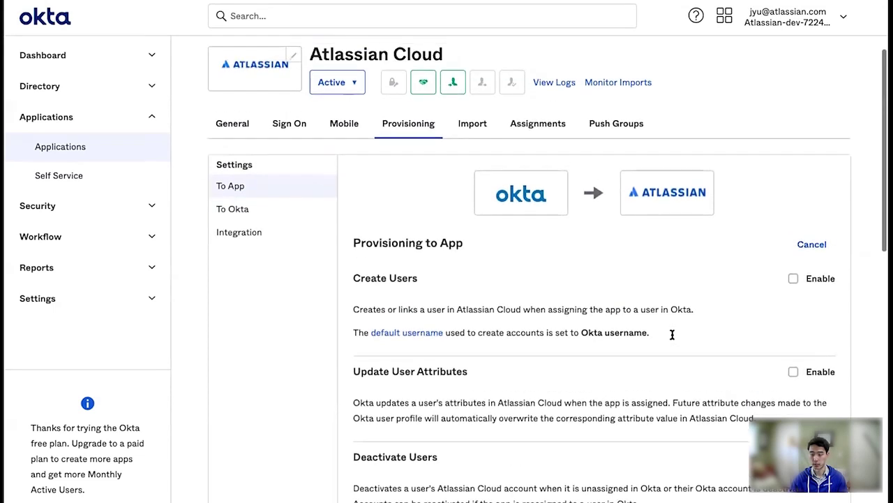
pyautogui.scroll(1, 672, 335)
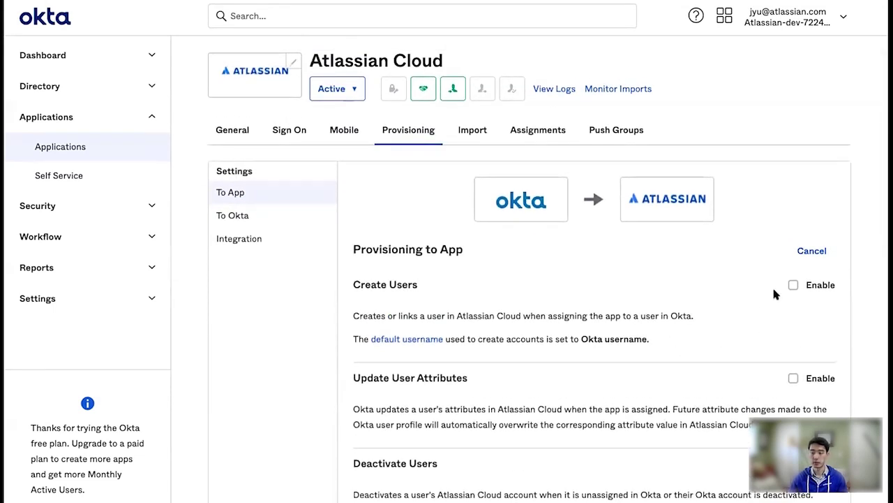
pyautogui.click(793, 285)
pyautogui.click(794, 378)
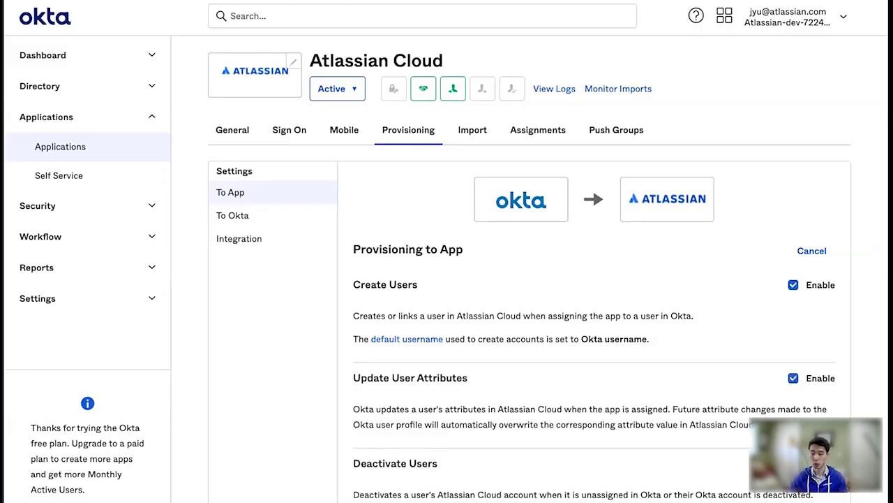
pyautogui.scroll(-1, 725, 490)
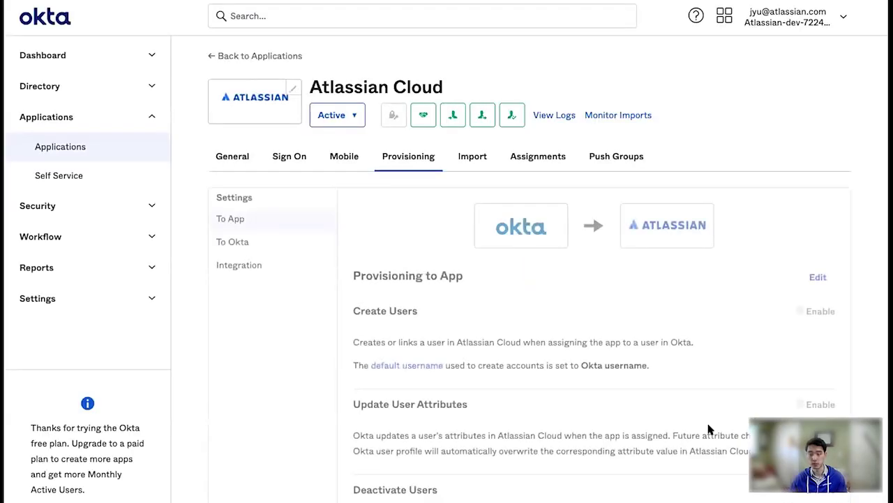
pyautogui.scroll(-5, 646, 432)
pyautogui.scroll(4, 645, 432)
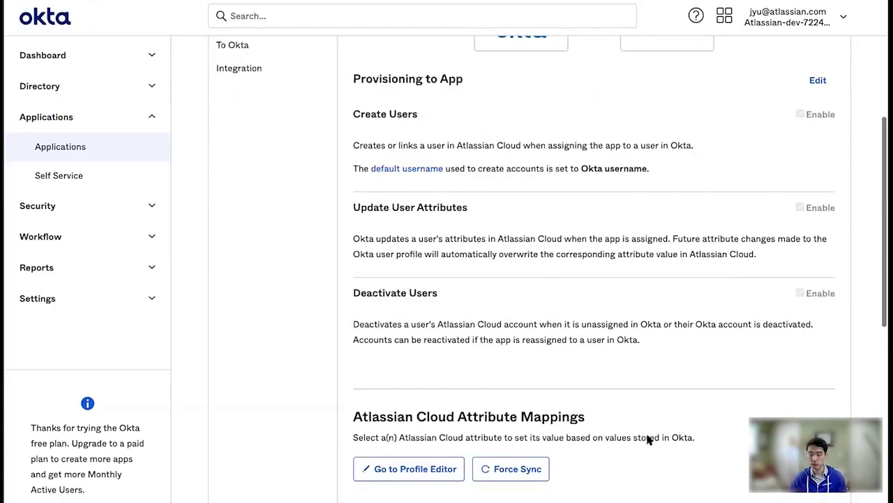
# Push the Engineering group to Atlassian Cloud, found by name under Push Groups
pyautogui.click(610, 164)
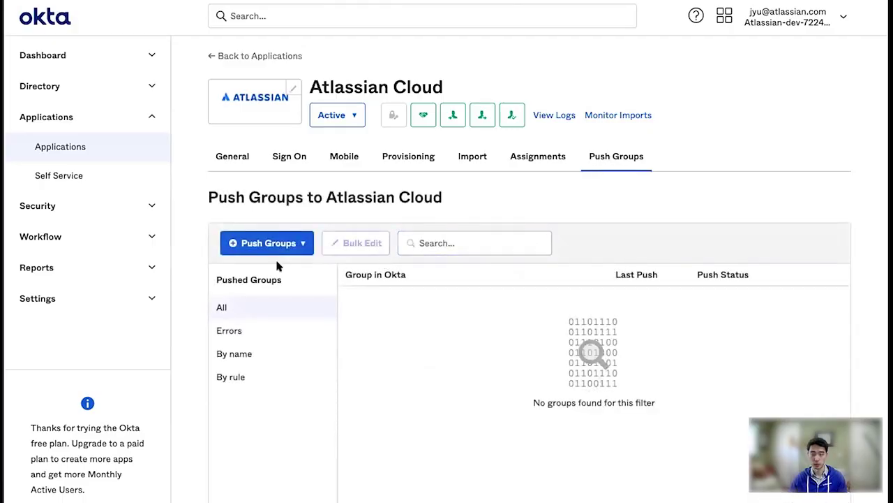
pyautogui.click(273, 248)
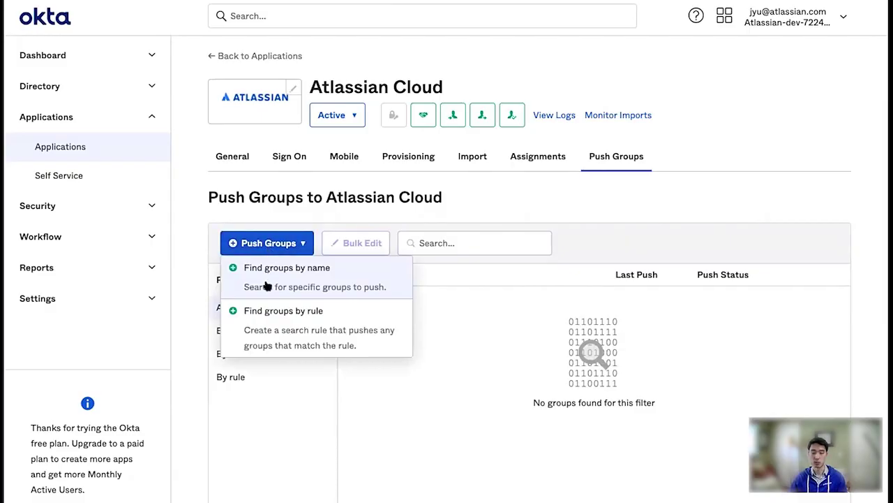
pyautogui.click(293, 276)
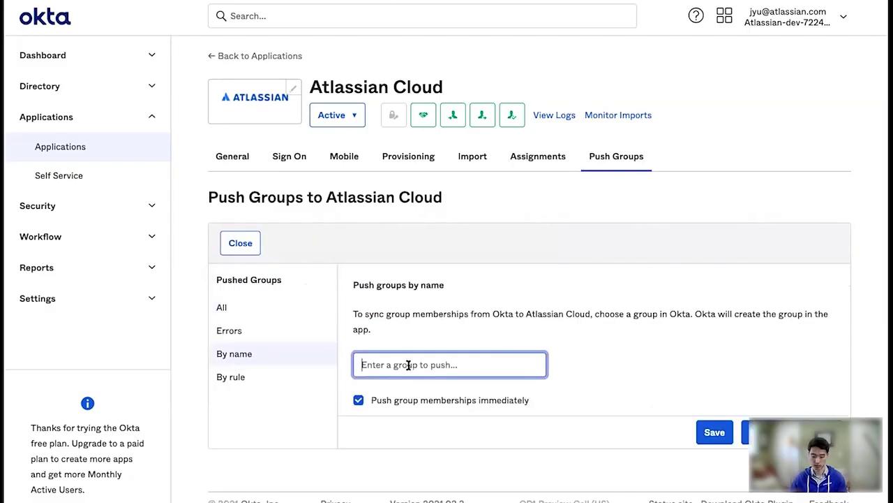
pyautogui.write('Engineering')
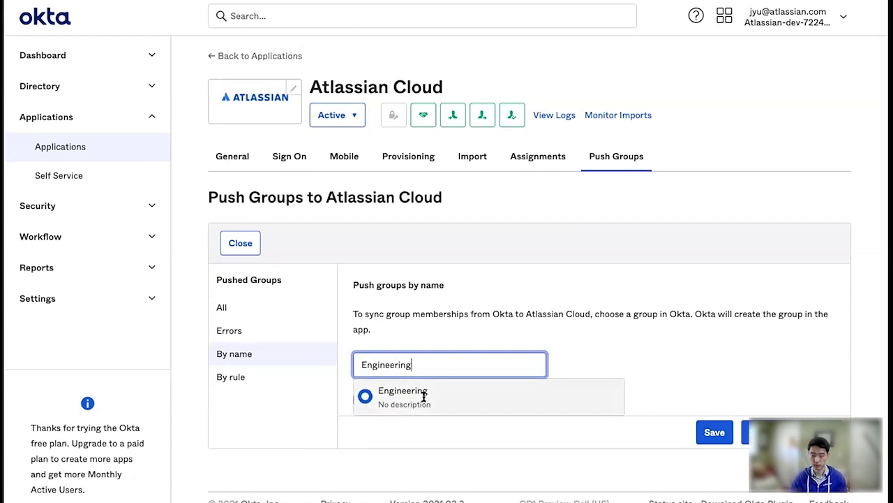
pyautogui.click(423, 395)
pyautogui.click(715, 432)
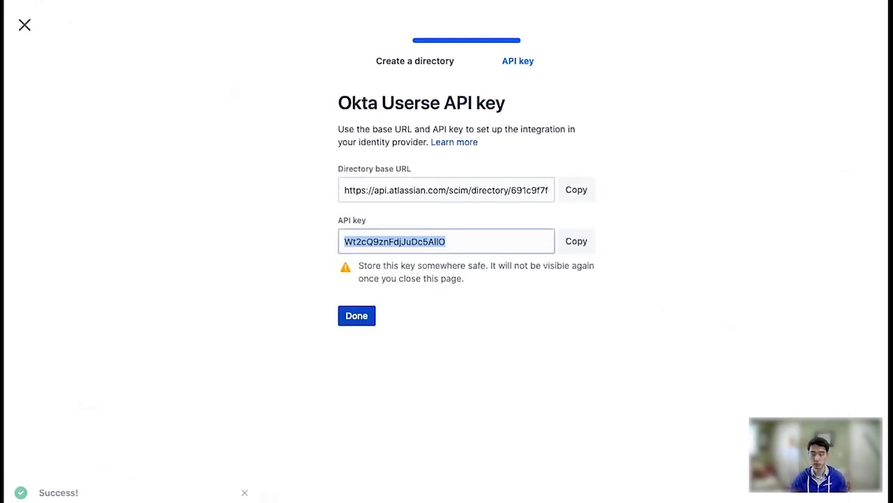
# Finish the Okta Userse directory setup in Atlassian Admin with Done
pyautogui.click(349, 318)
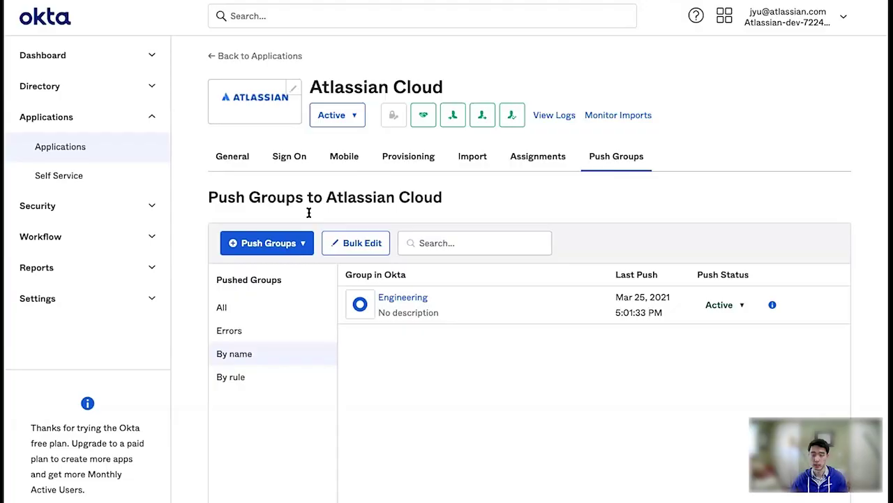
# Assign the Atlassian Cloud app to the Engineering group without extra attributes
pyautogui.click(97, 81)
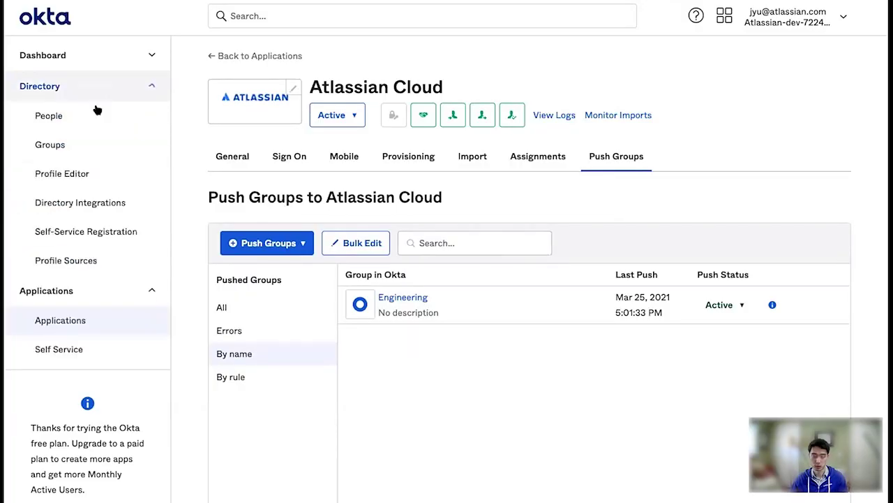
pyautogui.click(79, 144)
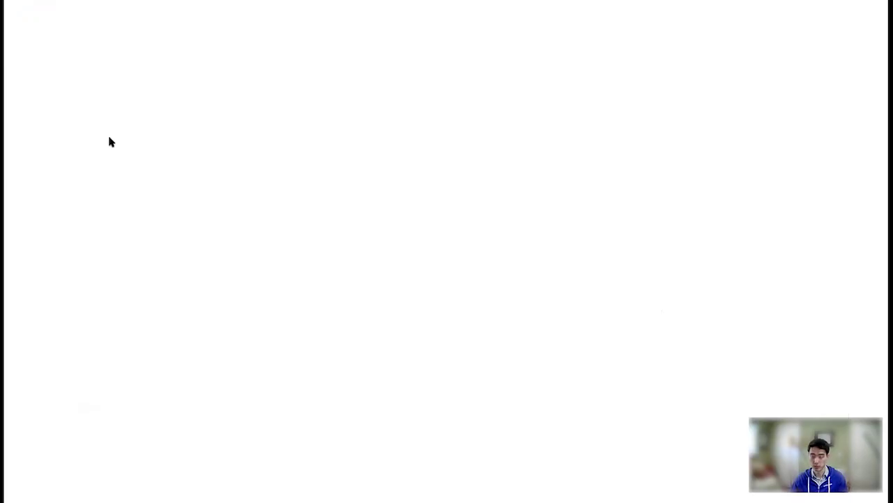
pyautogui.click(299, 225)
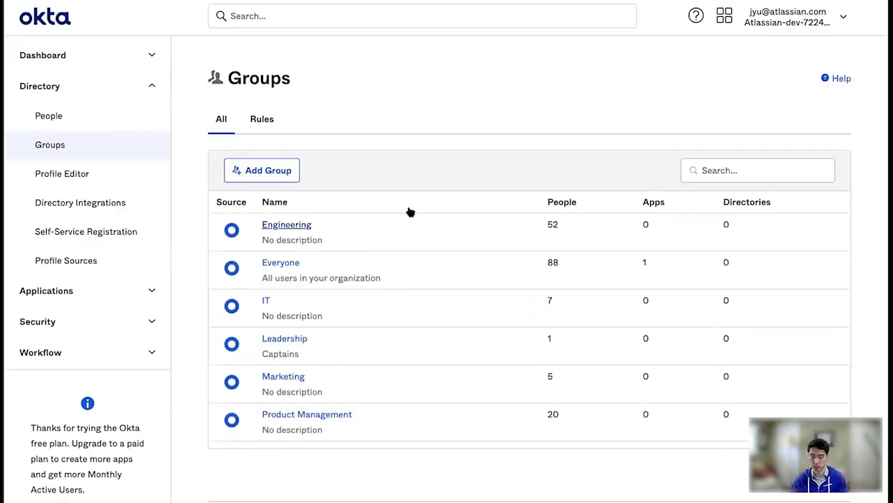
pyautogui.click(370, 161)
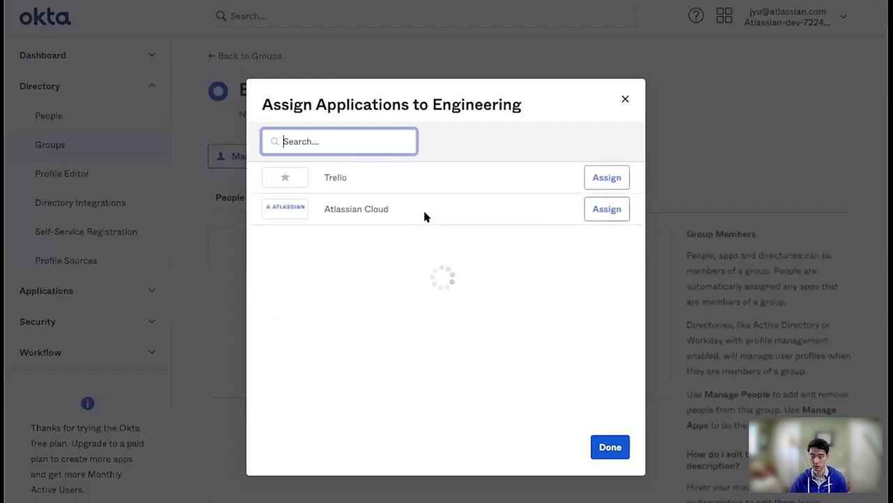
pyautogui.click(598, 215)
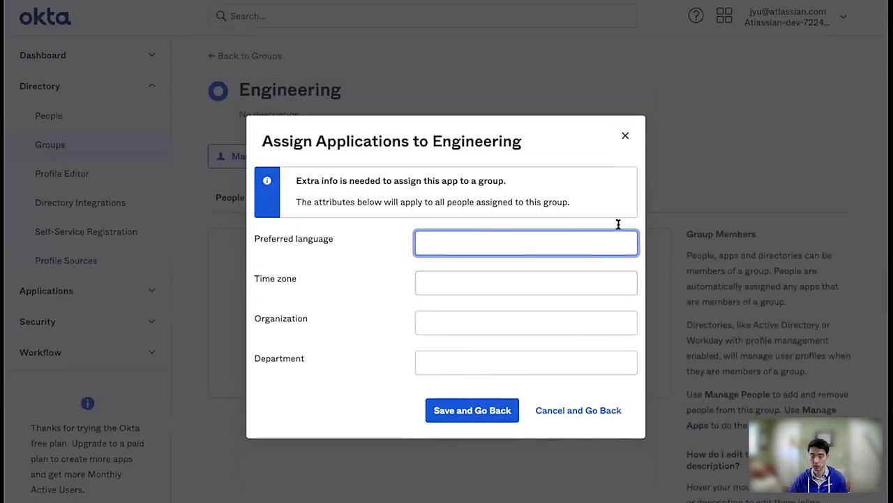
pyautogui.click(467, 418)
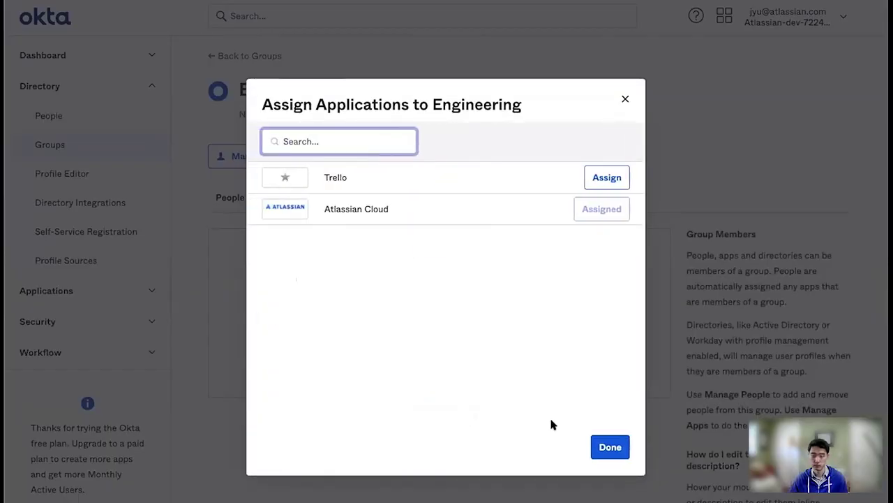
pyautogui.click(605, 443)
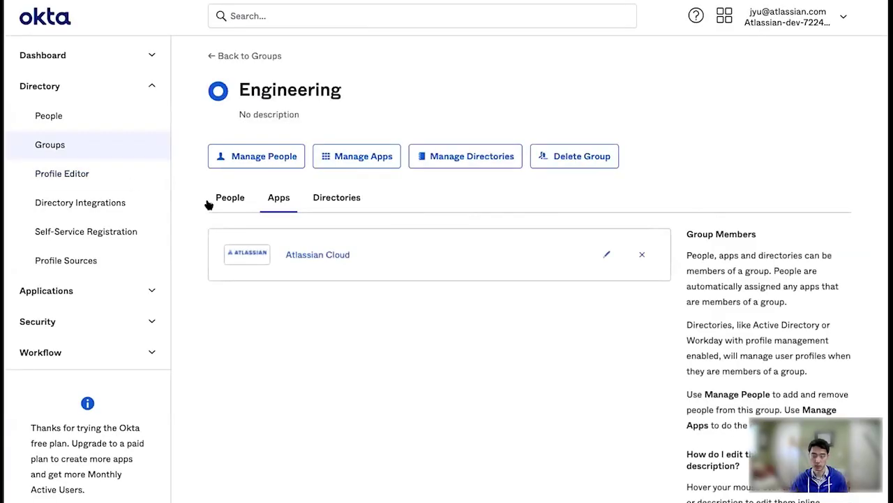
# Assign Atlassian Cloud to the Leadership group, then go to the Applications list
pyautogui.click(99, 143)
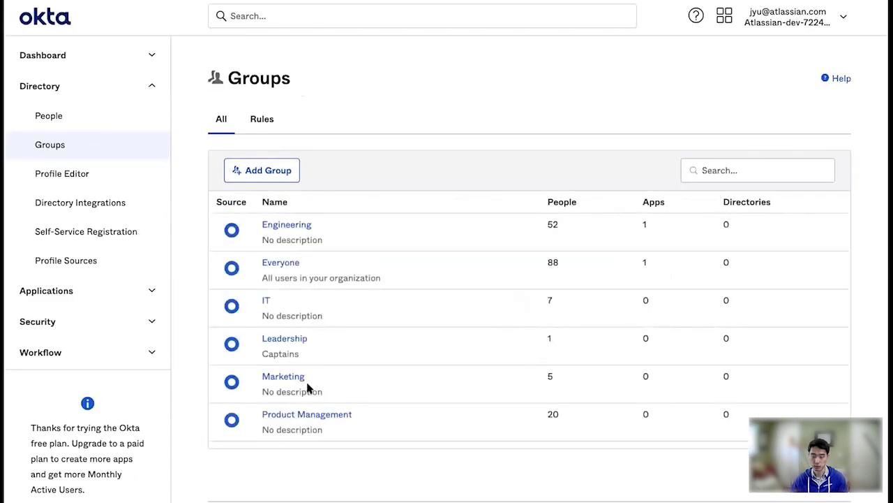
pyautogui.click(291, 338)
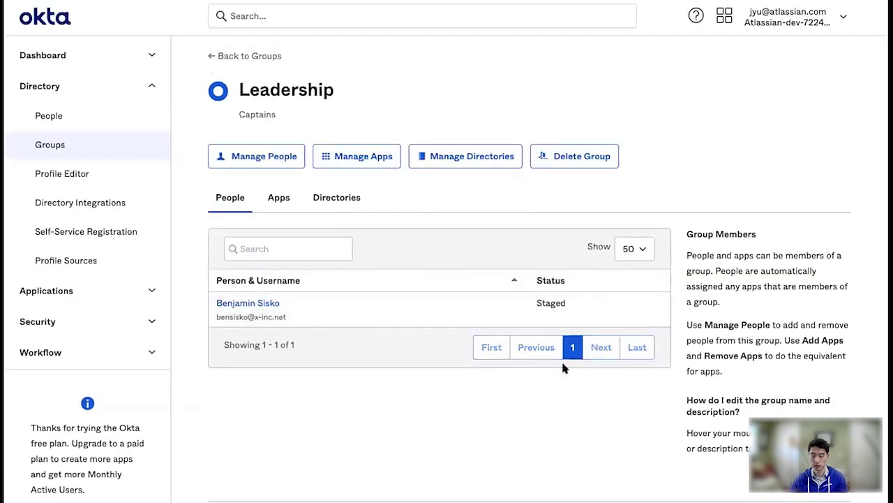
pyautogui.click(358, 159)
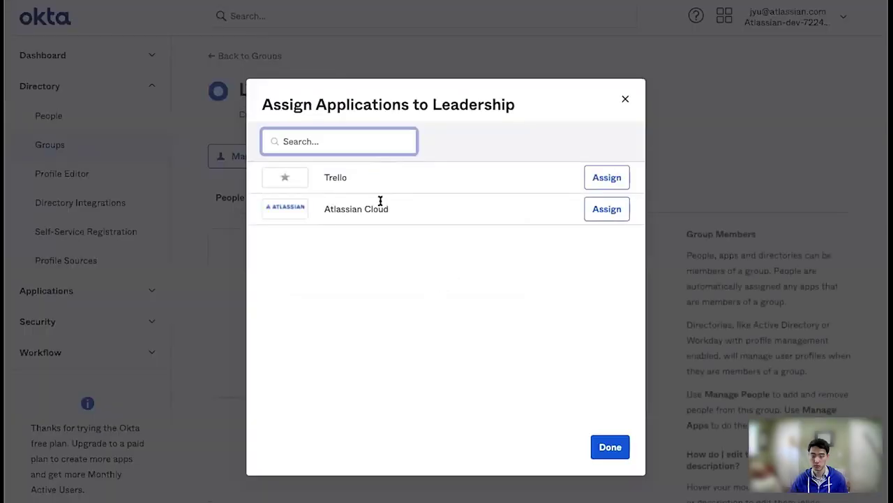
pyautogui.click(593, 214)
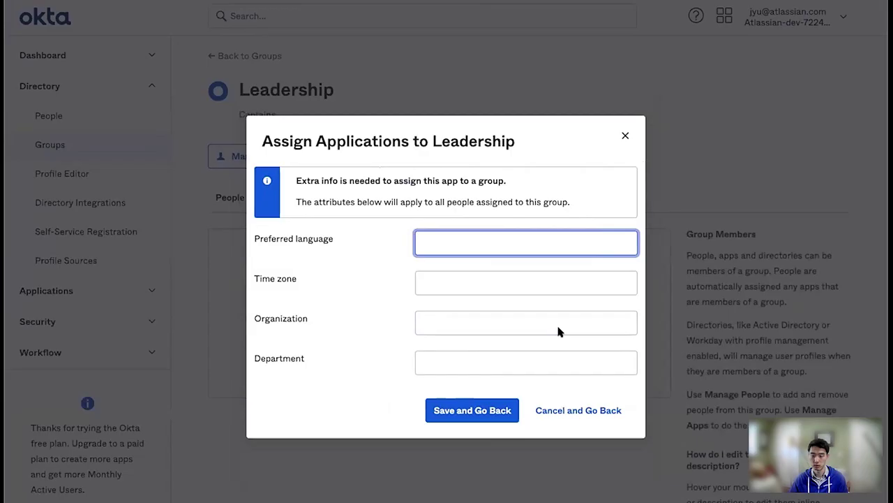
pyautogui.click(466, 408)
pyautogui.click(609, 444)
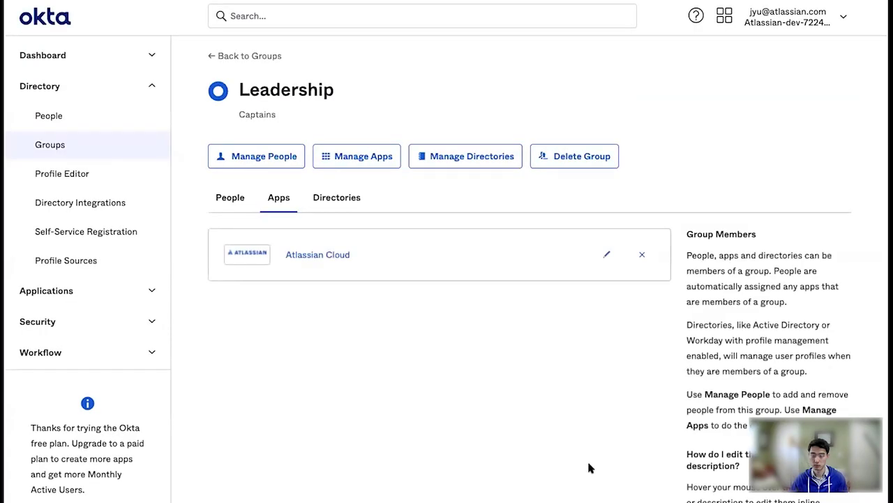
pyautogui.click(48, 290)
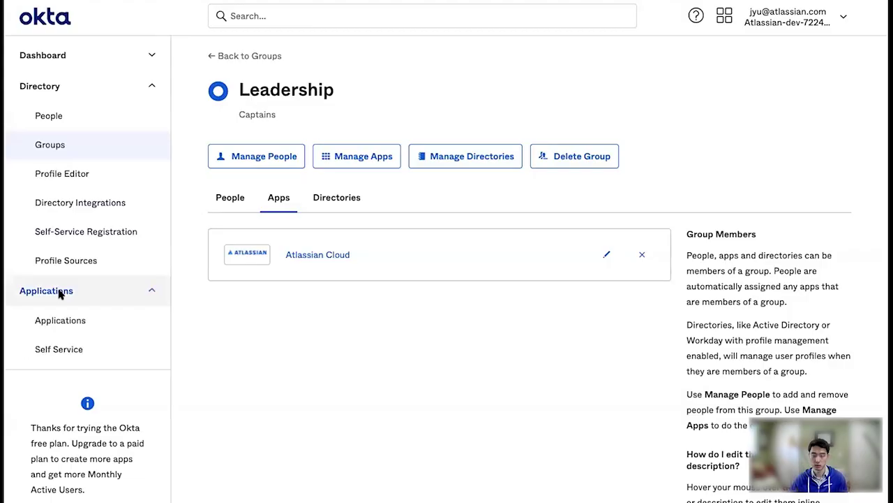
pyautogui.click(97, 316)
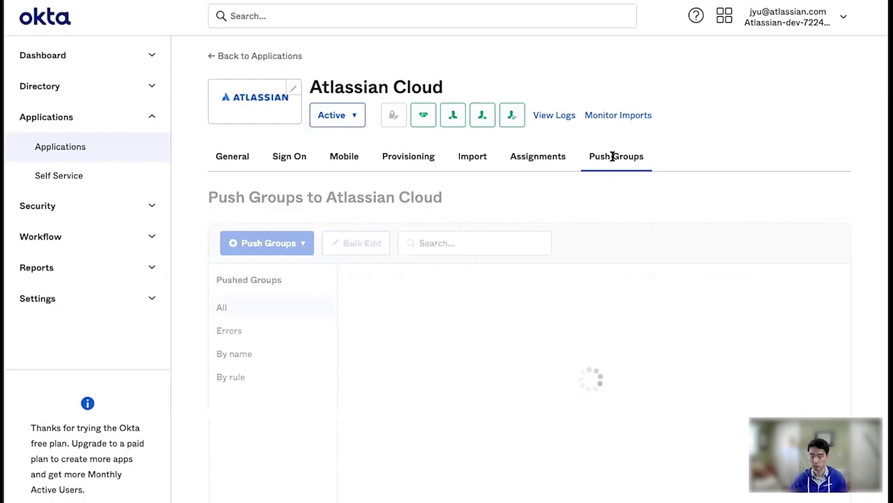
# Push the Leadership group to Atlassian Cloud with memberships pushed immediately
pyautogui.click(452, 243)
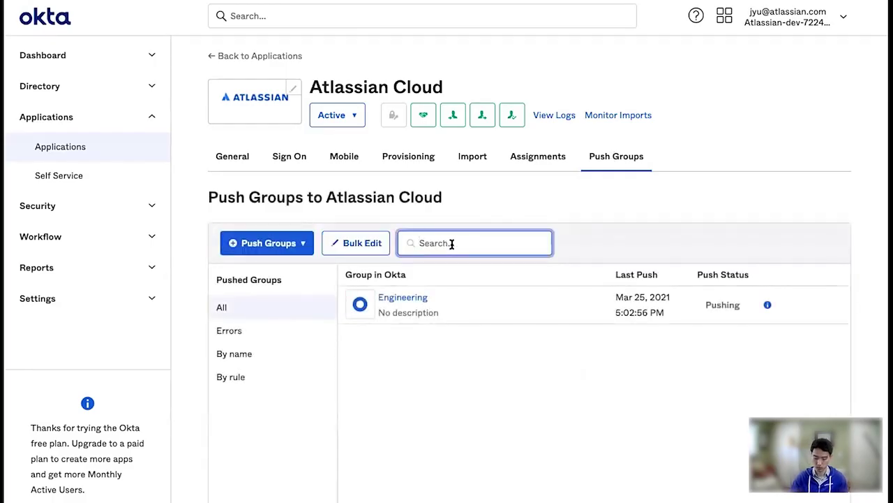
pyautogui.click(272, 243)
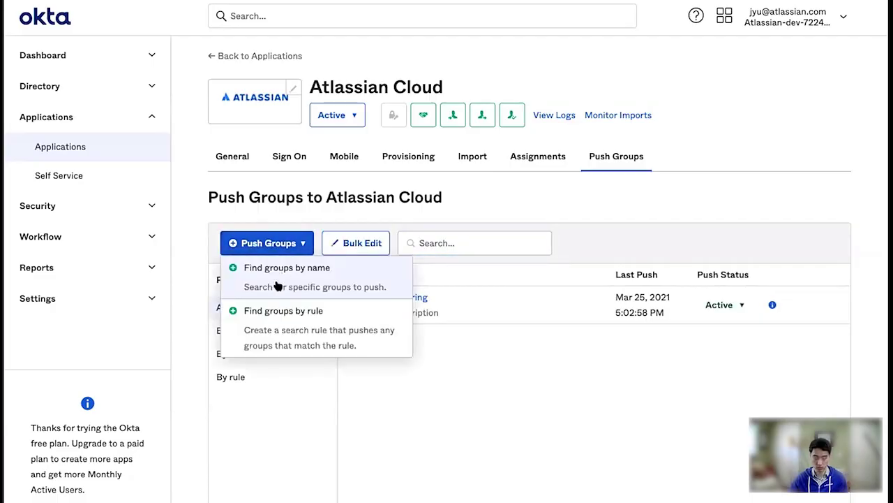
pyautogui.click(282, 269)
pyautogui.write('leadership')
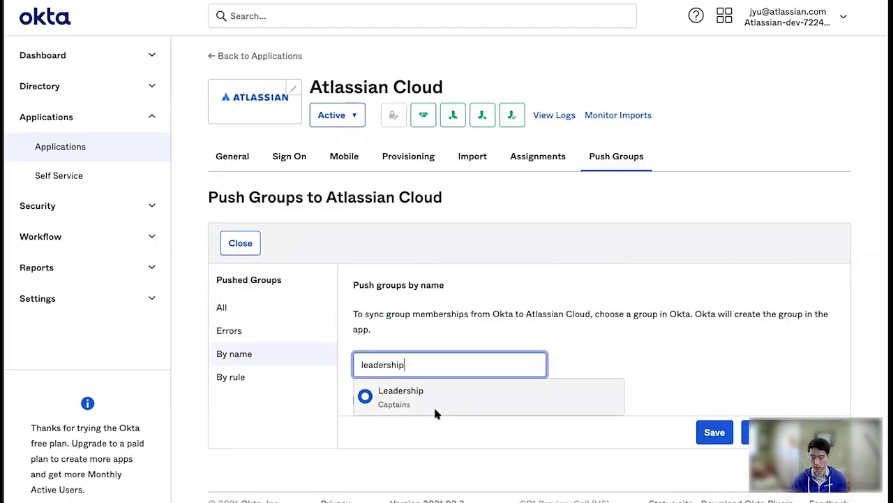
pyautogui.click(435, 412)
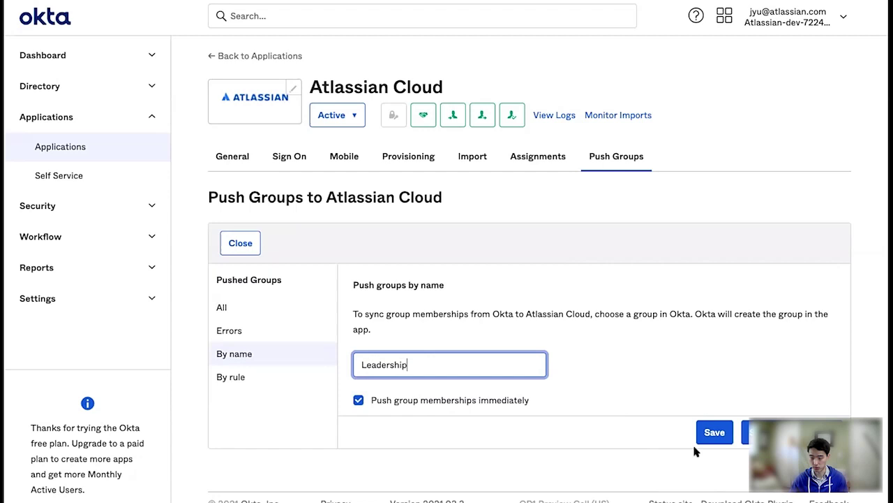
pyautogui.click(713, 432)
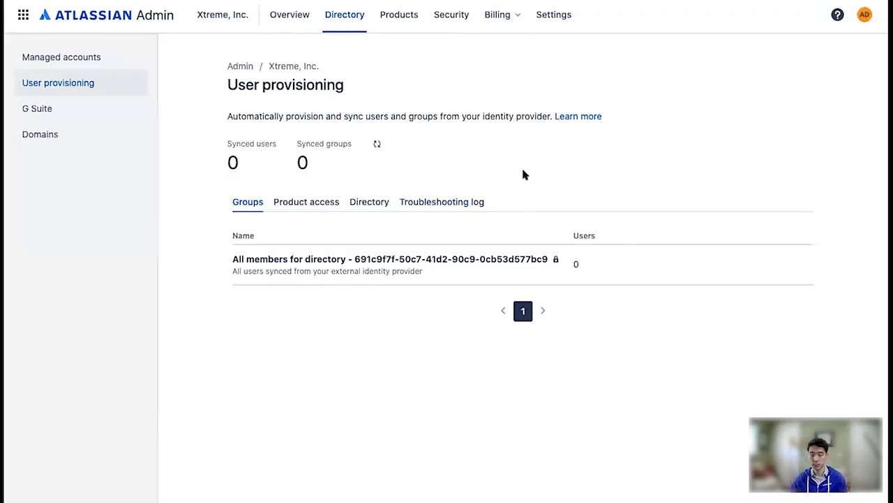
# Refresh User provisioning to confirm 50 users and 2 groups synced with an error-free log
pyautogui.hotkey('ctrl', 'r')
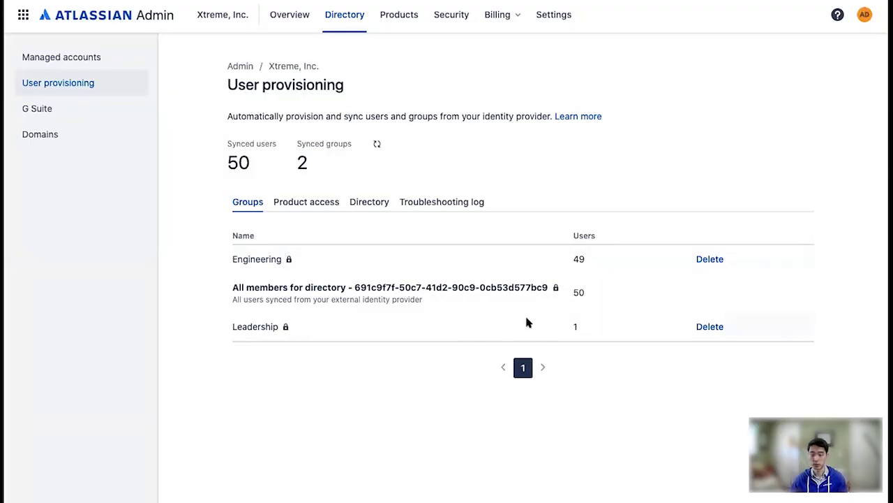
pyautogui.click(418, 202)
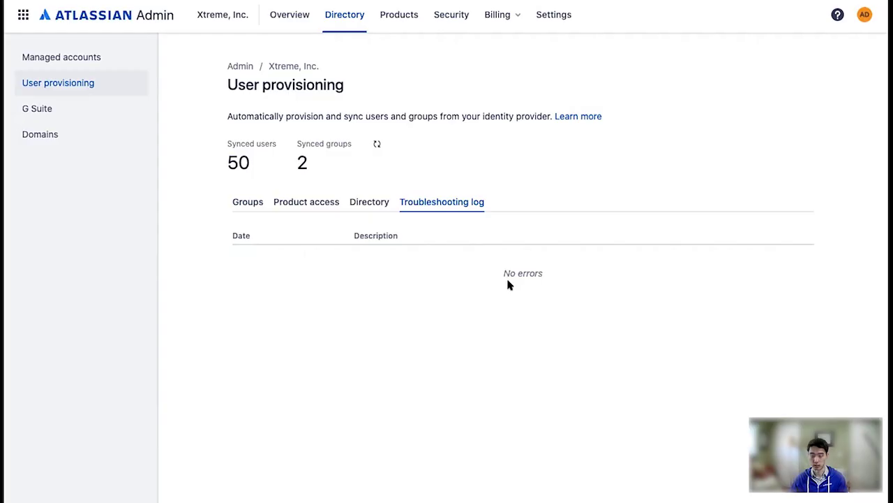
pyautogui.click(244, 202)
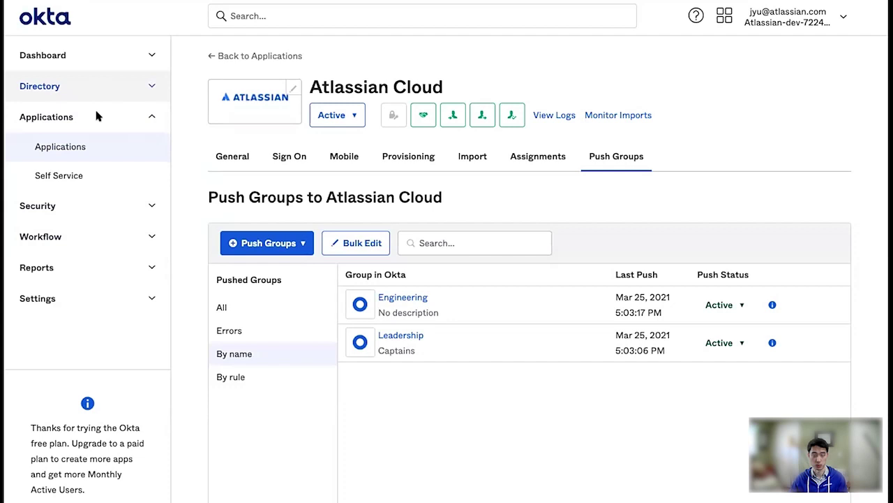
# View the Leadership group's single member, then start adding a person in Directory > People
pyautogui.click(89, 84)
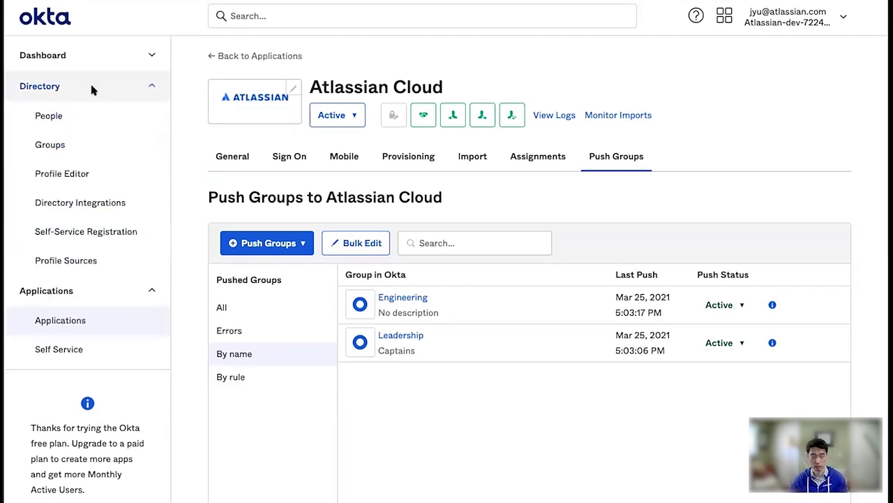
pyautogui.click(90, 124)
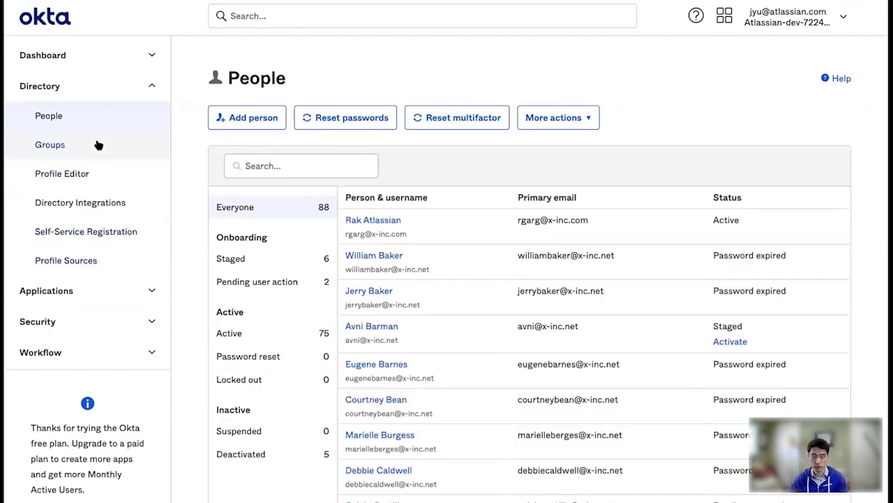
pyautogui.click(97, 145)
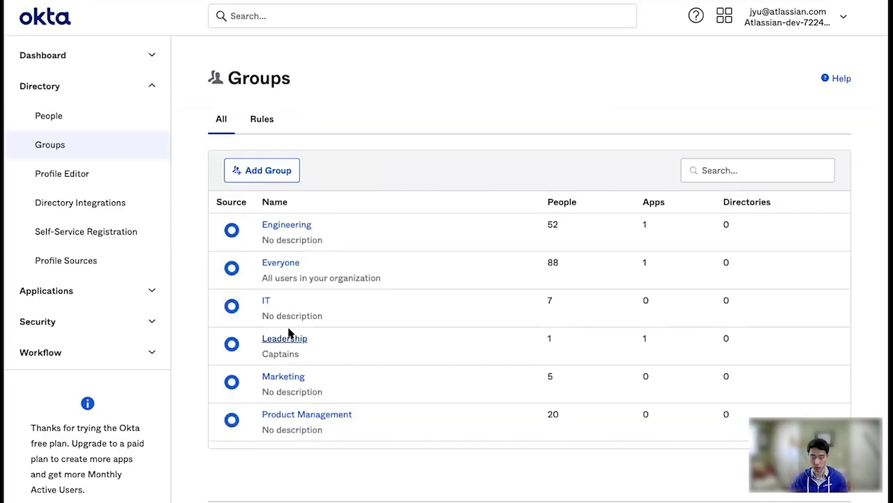
pyautogui.click(290, 339)
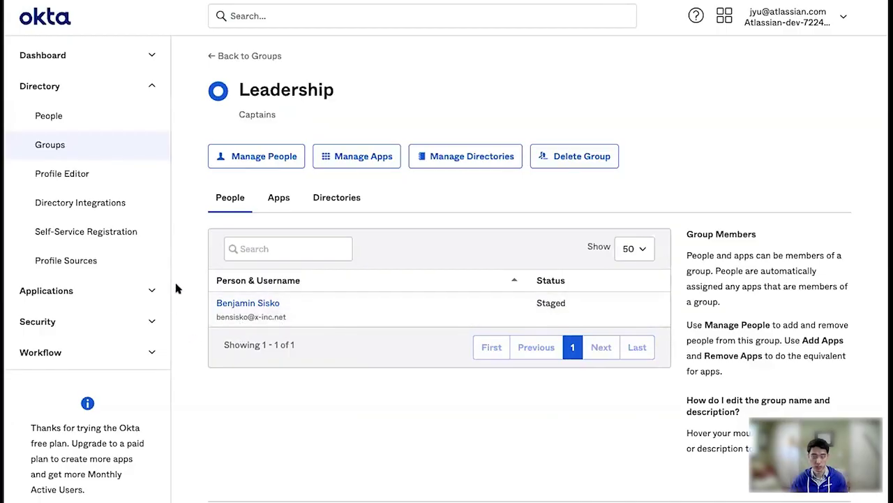
pyautogui.click(88, 120)
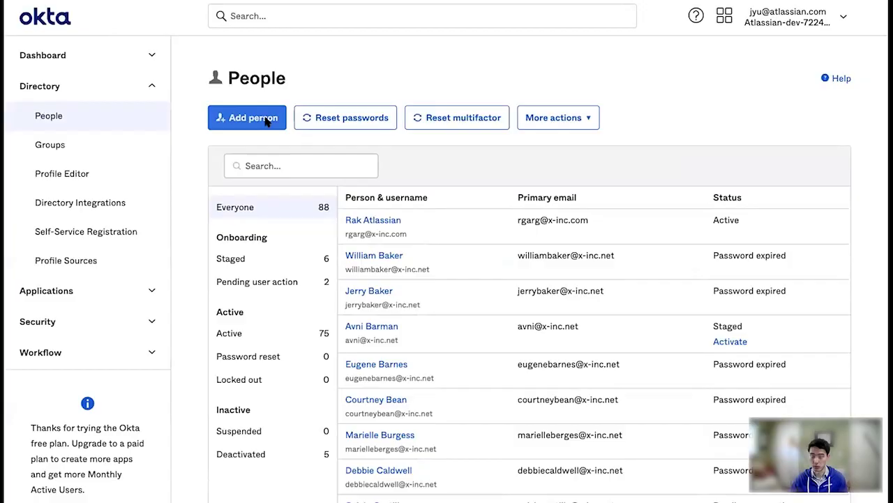
# Enter the new person's first name, last name and work e-mail username
pyautogui.click(264, 118)
pyautogui.click(453, 156)
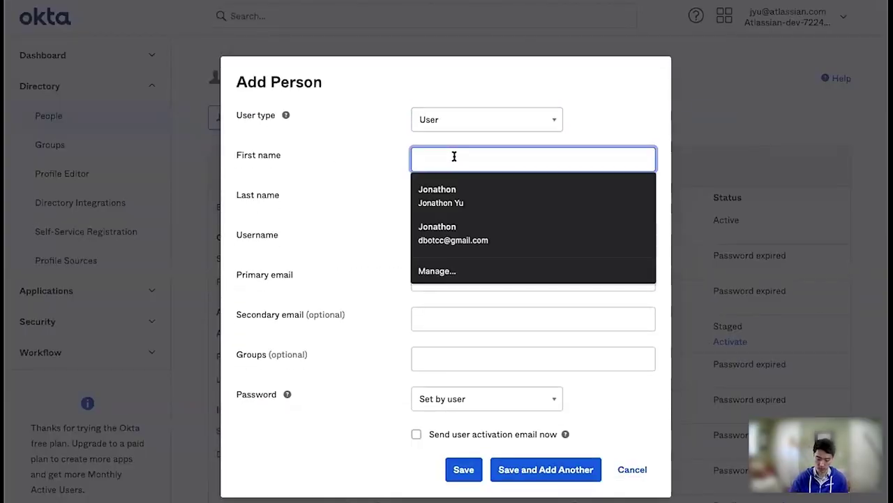
pyautogui.write('Jean-Luc')
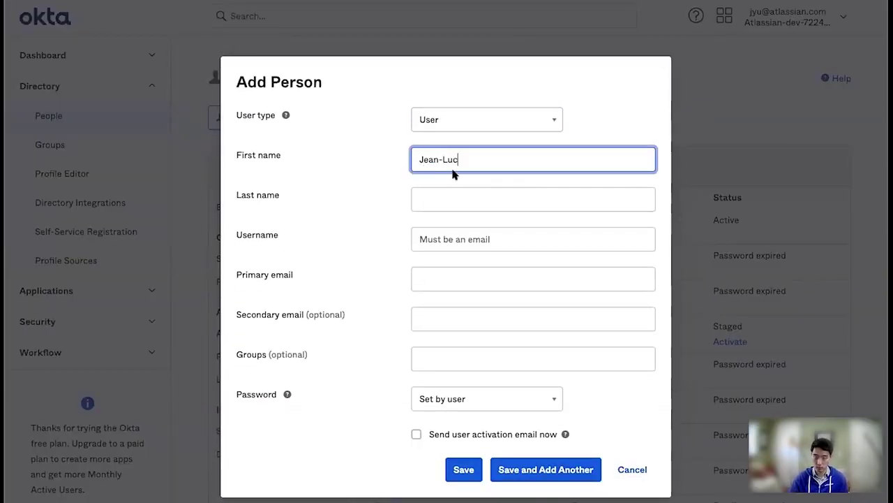
pyautogui.press('Tab')
pyautogui.write('Picard')
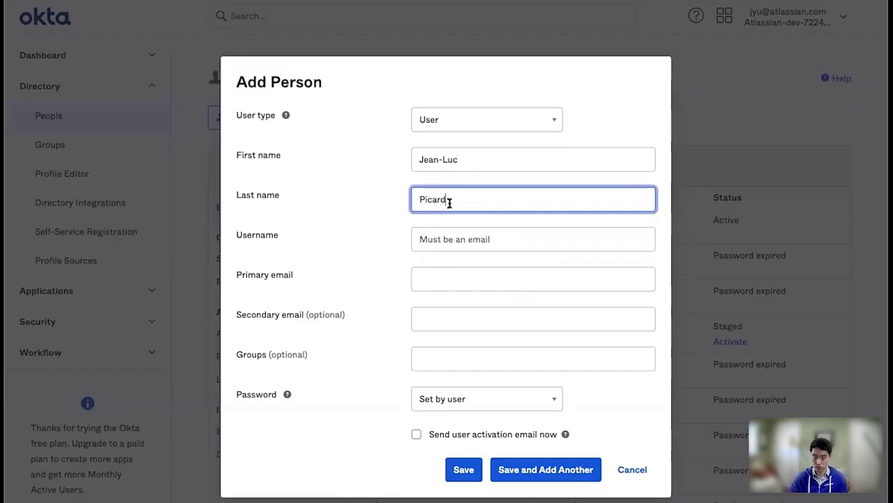
pyautogui.click(449, 239)
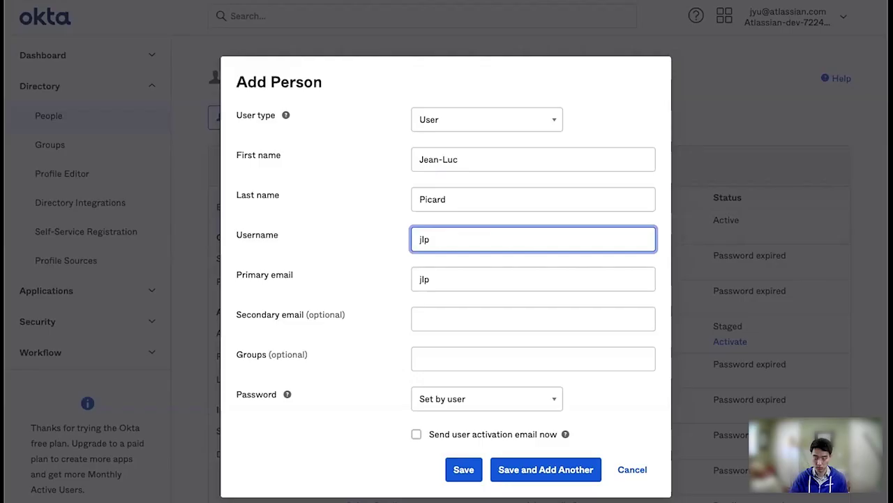
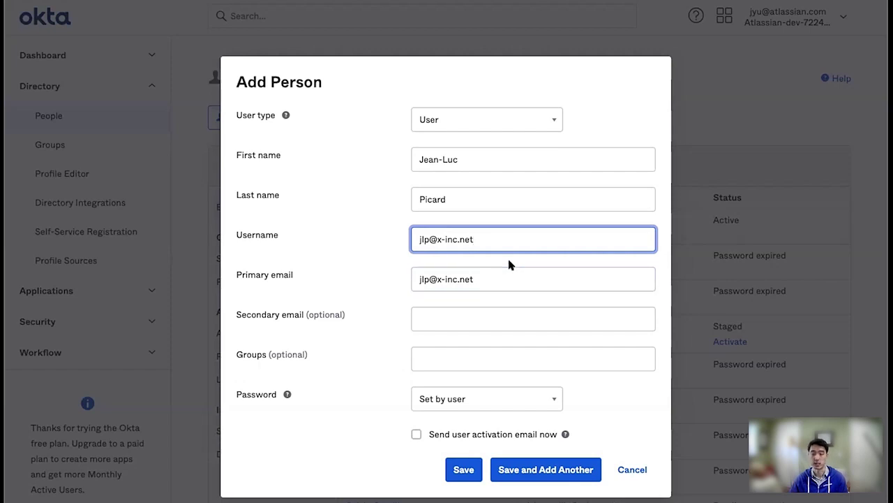
# Put the new person in the Leadership group and save them
pyautogui.click(477, 361)
pyautogui.write('L')
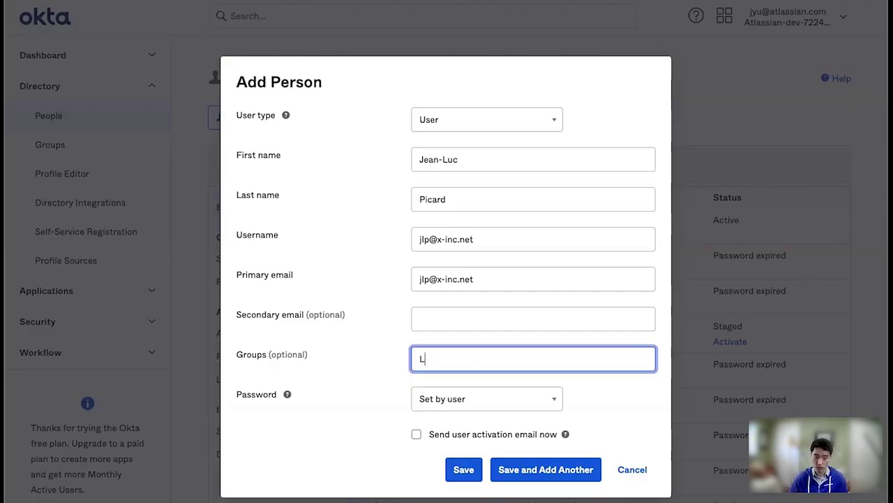
pyautogui.write('eaders')
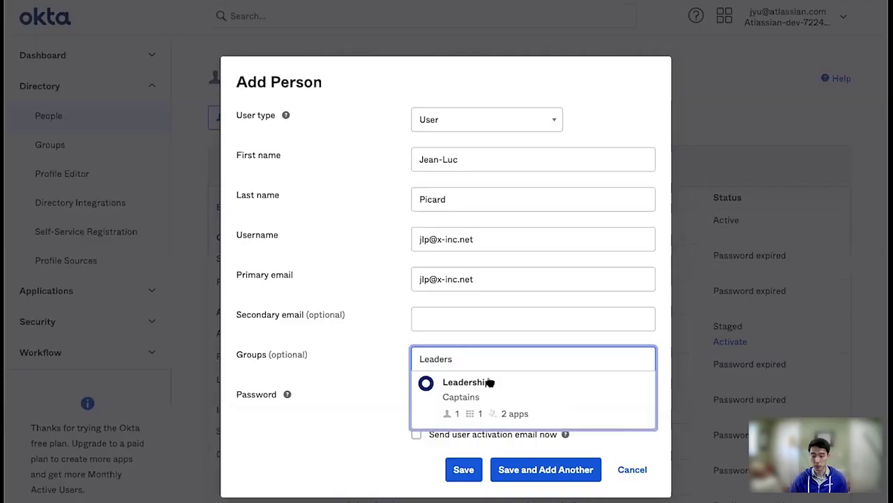
pyautogui.click(489, 381)
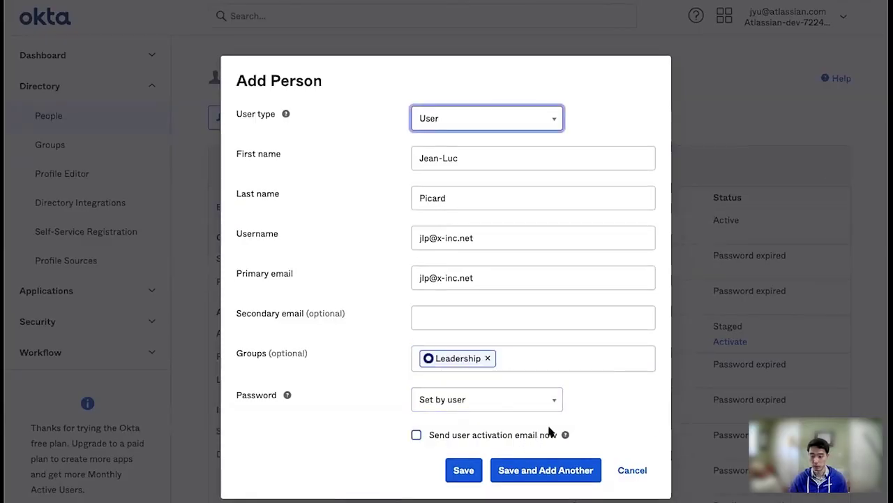
pyautogui.click(464, 470)
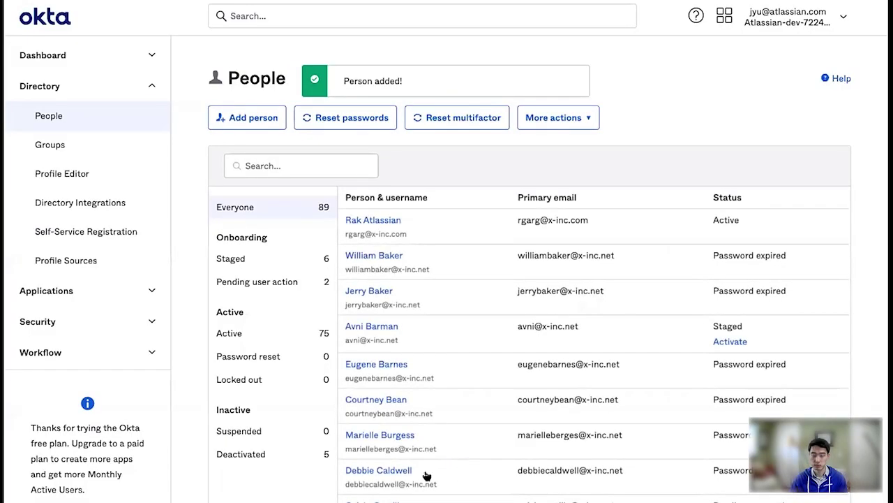
# Show the Atlassian Cloud app's Push Groups list with Engineering and Leadership active
pyautogui.click(118, 286)
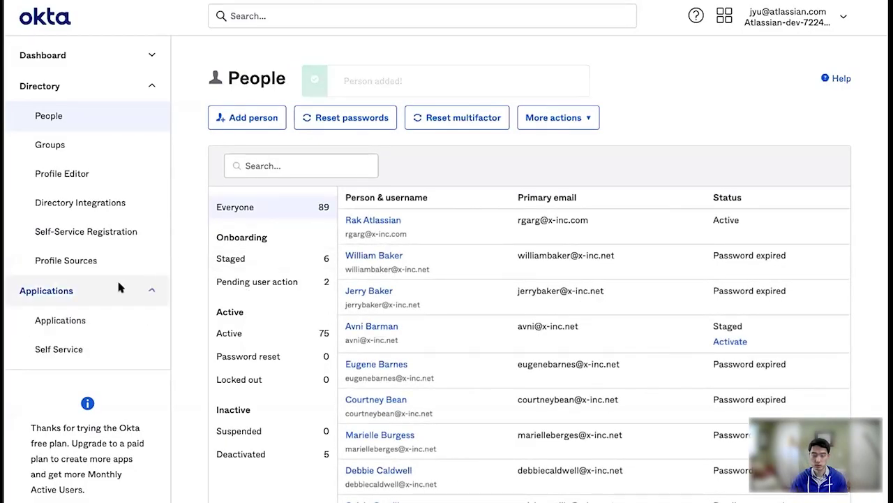
pyautogui.click(99, 321)
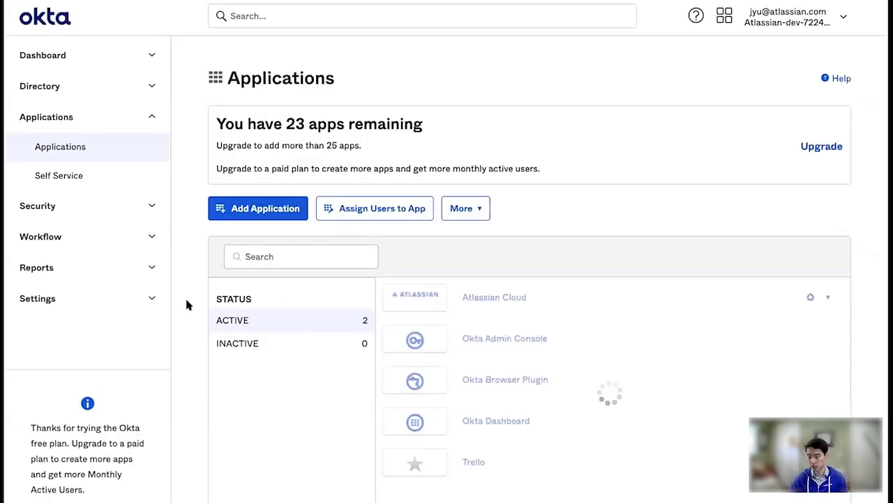
pyautogui.click(512, 298)
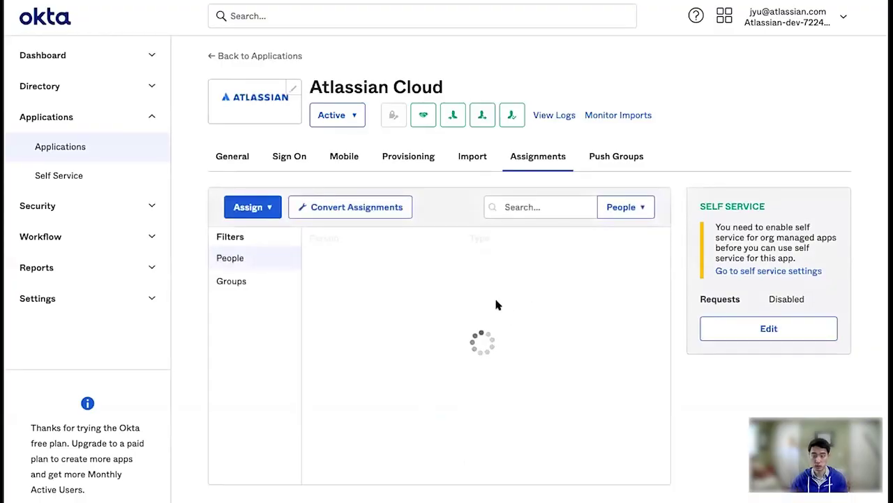
pyautogui.click(613, 155)
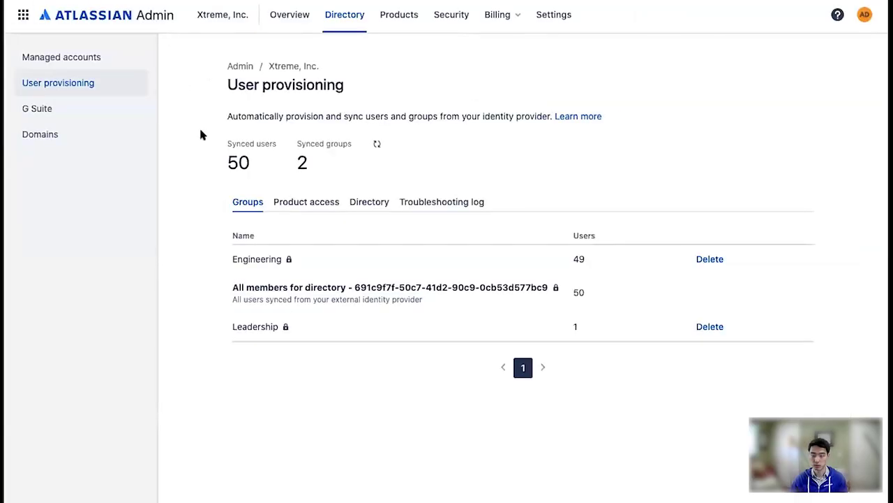
# Open a managed account's details to see its Confluence and Jira product access
pyautogui.click(108, 59)
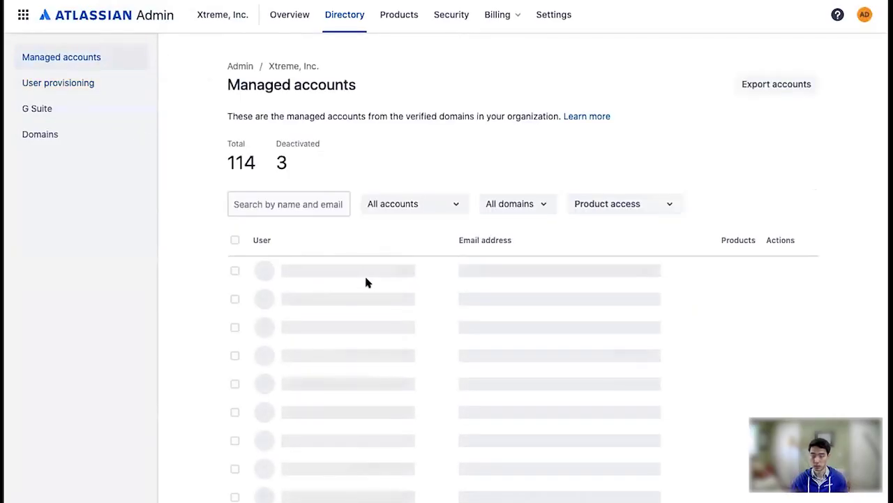
pyautogui.scroll(-1, 424, 393)
pyautogui.scroll(-1, 424, 395)
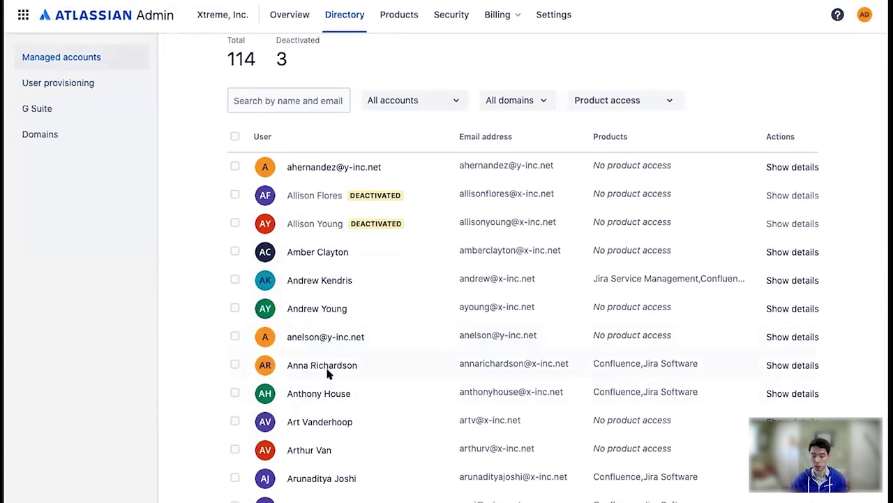
pyautogui.scroll(-1, 356, 360)
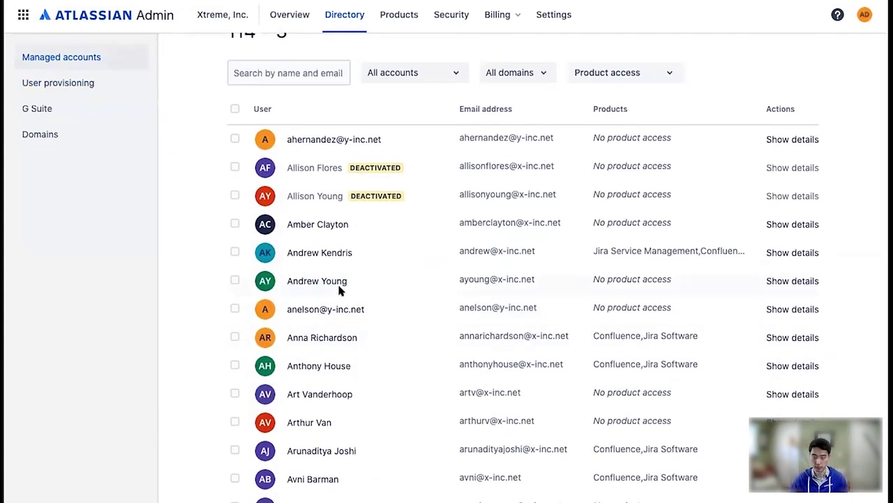
pyautogui.click(325, 254)
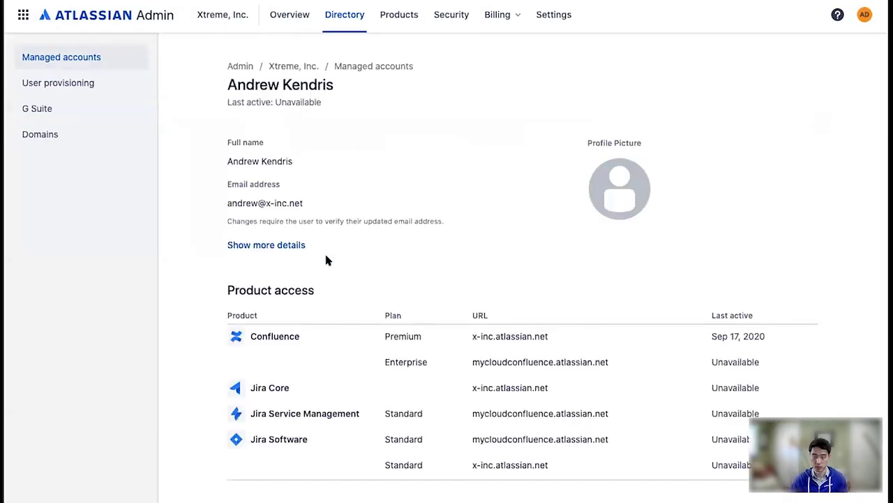
pyautogui.scroll(-3, 312, 281)
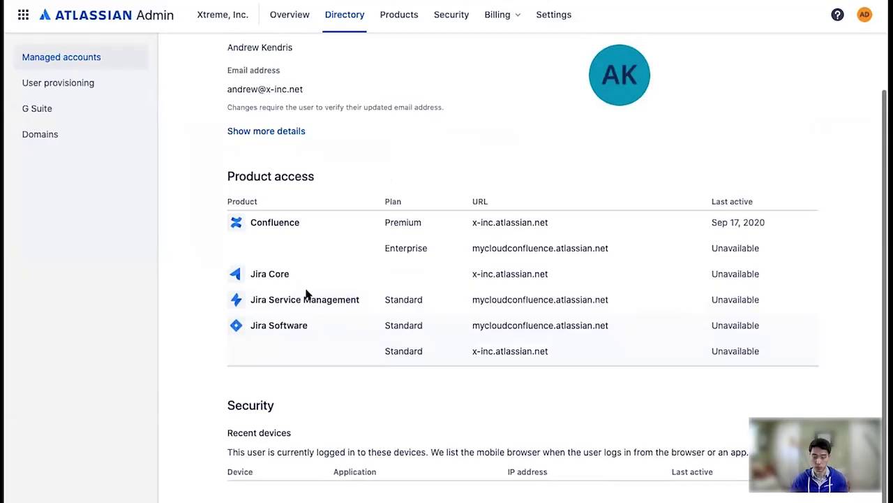
pyautogui.scroll(3, 307, 293)
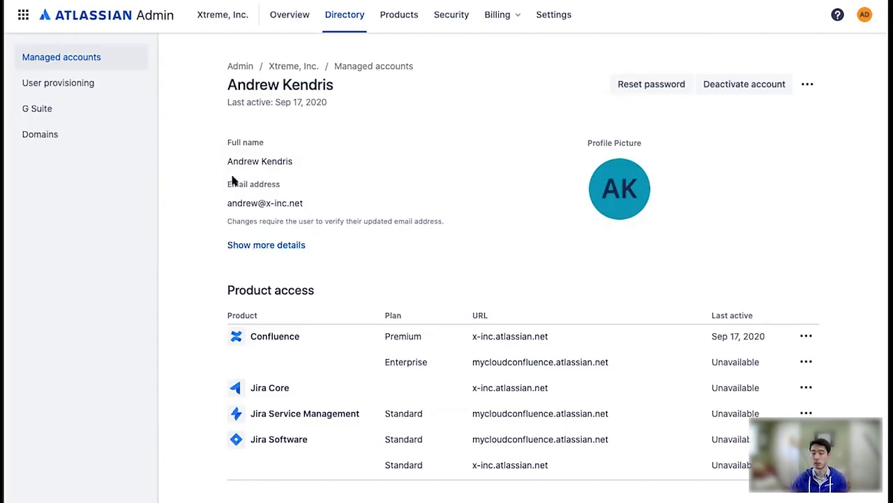
# Compare with Okta's pushed groups, then refresh provisioning to show 51 synced users and one pending group
pyautogui.click(88, 82)
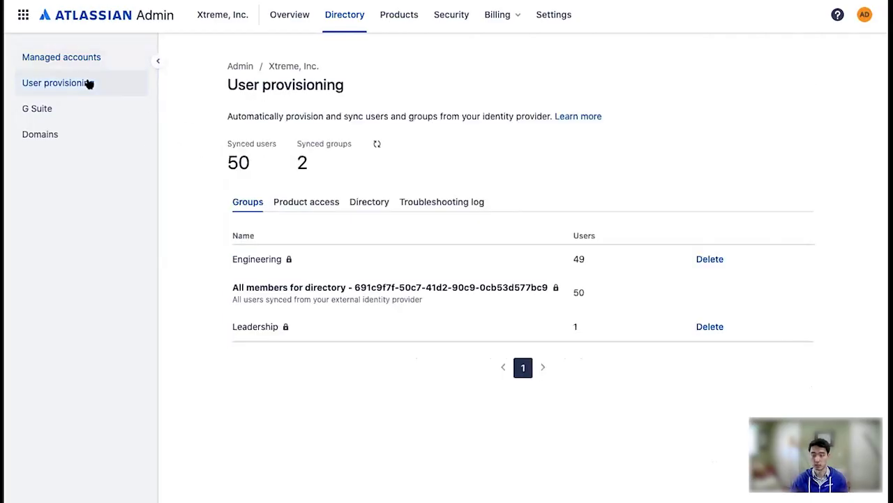
pyautogui.click(496, 0)
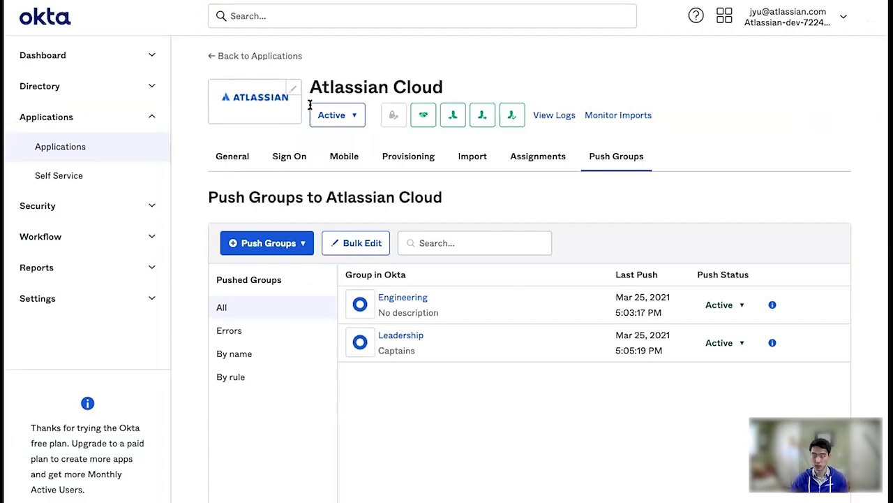
pyautogui.click(258, 0)
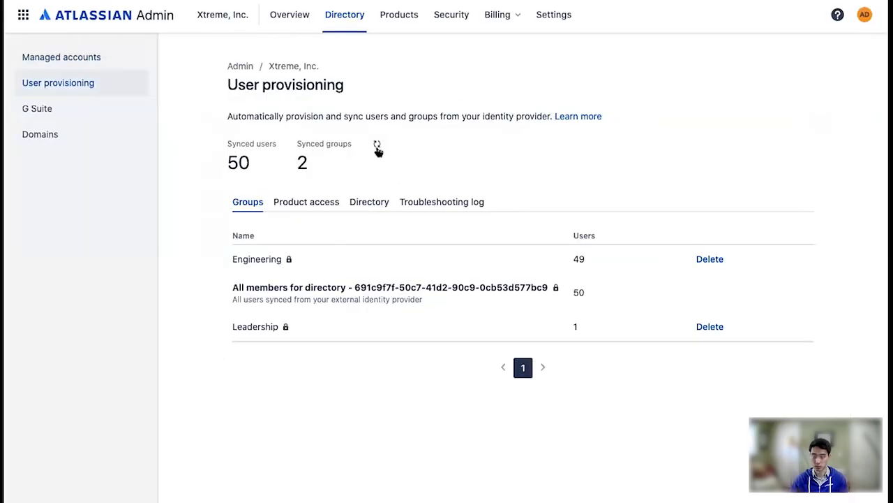
pyautogui.click(377, 147)
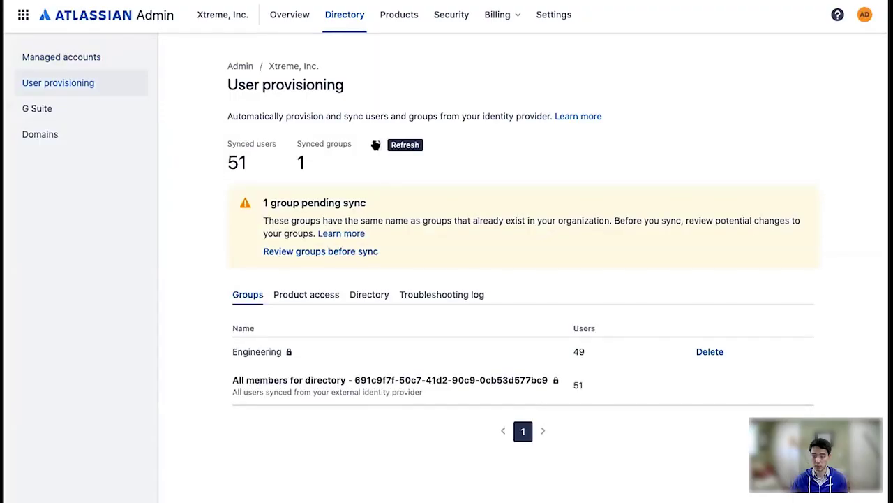
# Review and confirm syncing the pending Leadership group, adding 2 users per product
pyautogui.click(357, 253)
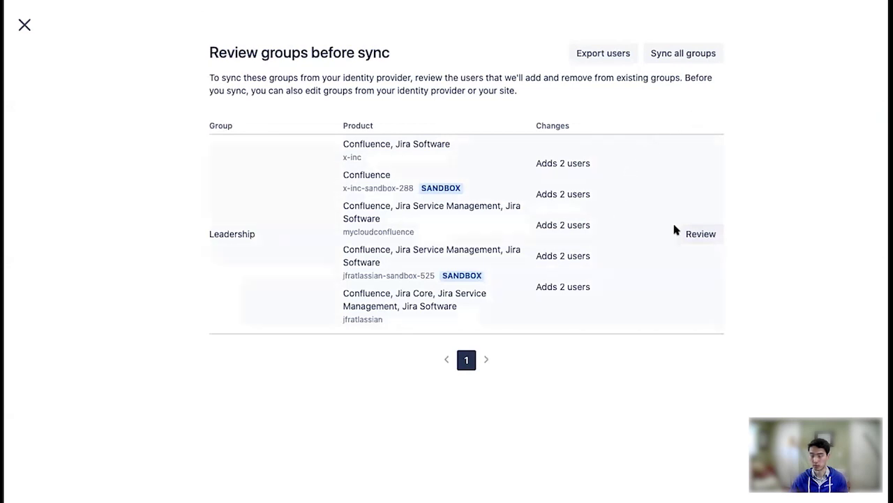
pyautogui.click(688, 54)
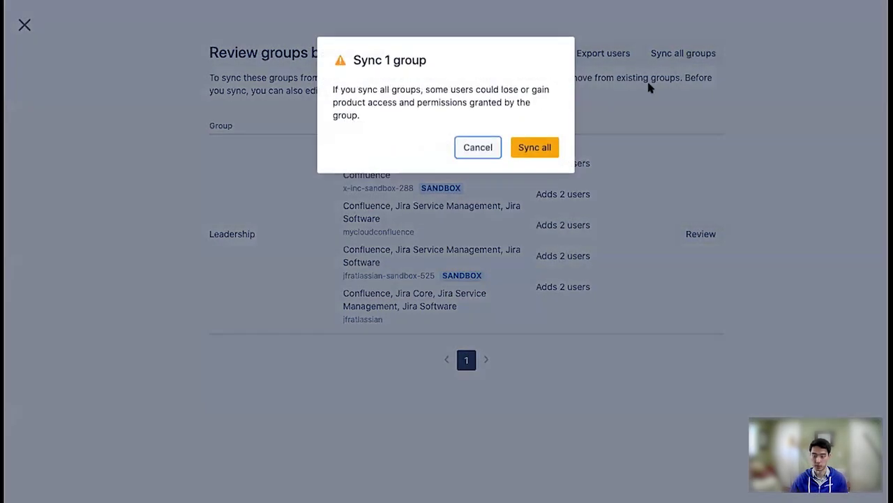
pyautogui.click(534, 144)
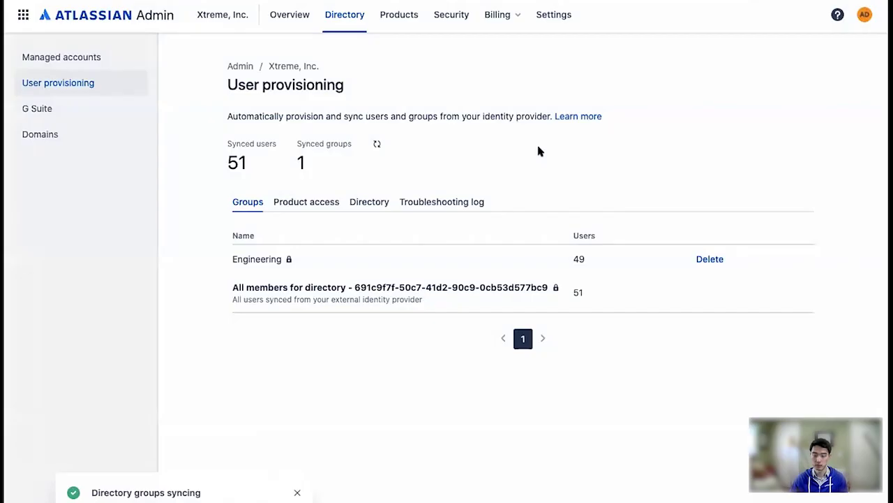